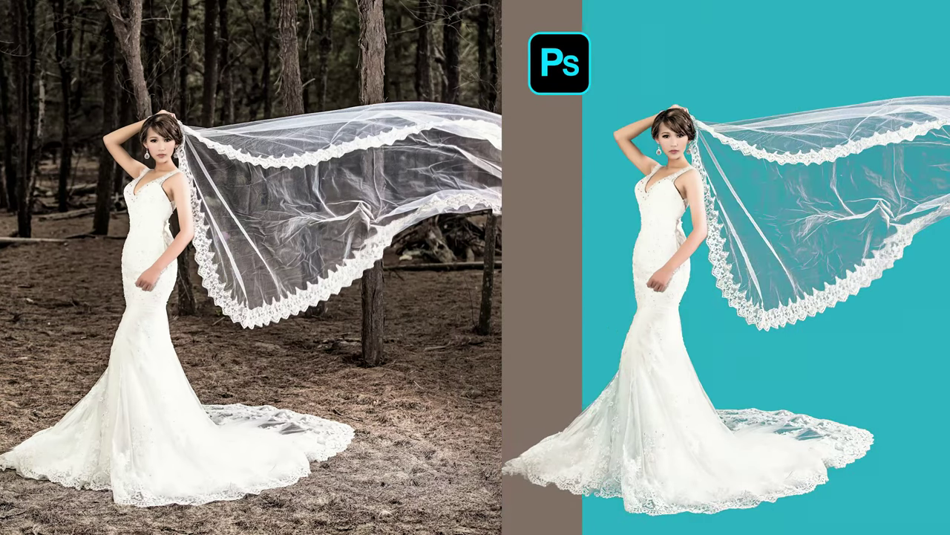
Duplicate the forest bride photo's Background layer as Layer 1
key("super+j")
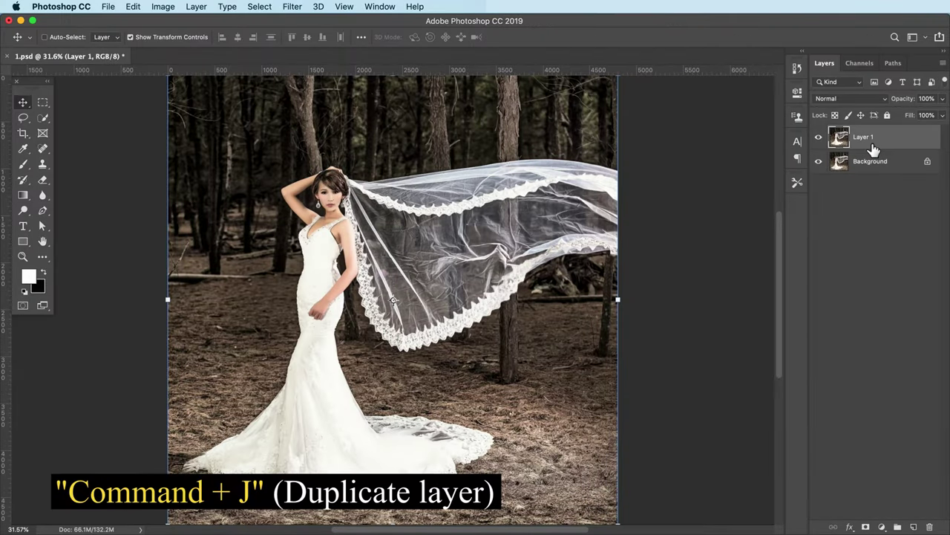
Select the bride and veil with Quick Selection's Select Subject, then zoom to check the edges
left_click(43, 119)
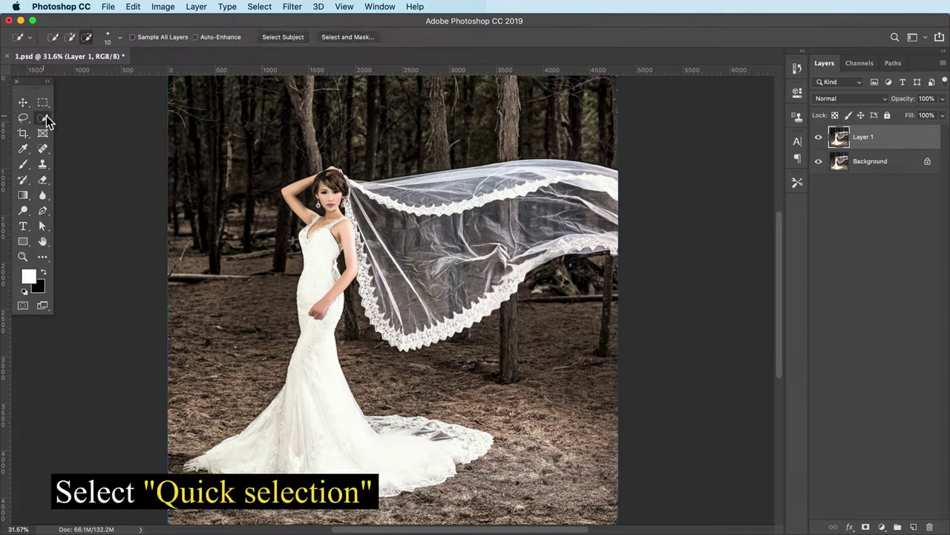
left_click(273, 41)
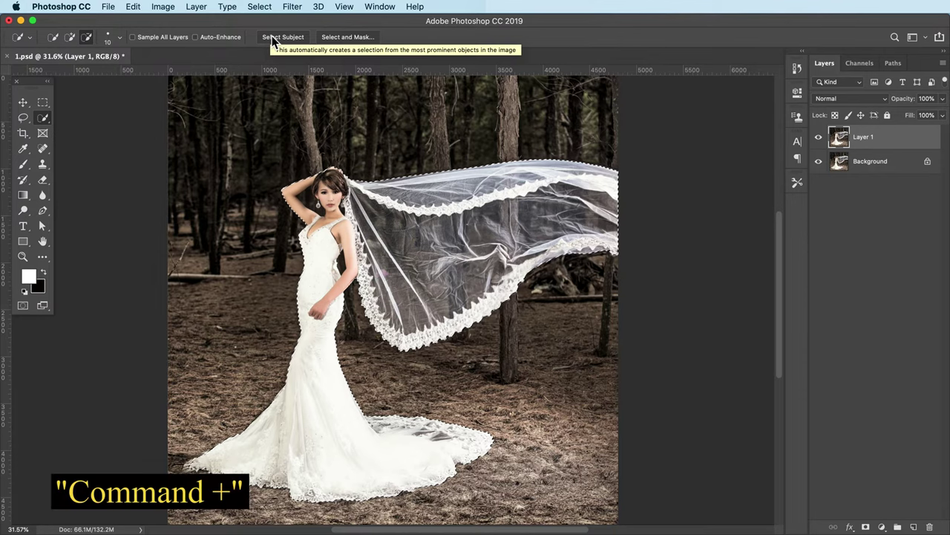
key("super+plus")
key("super+plus")
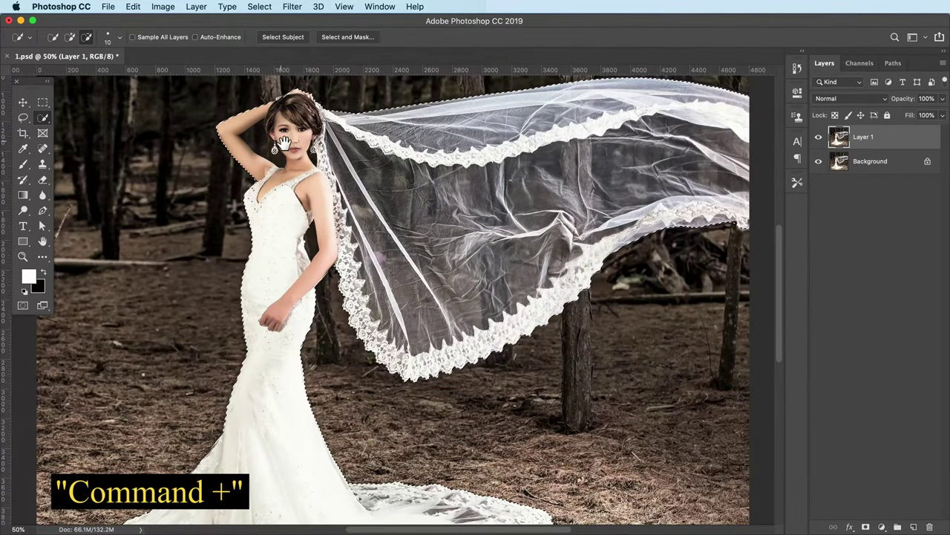
scroll(476, 297, "up", 5)
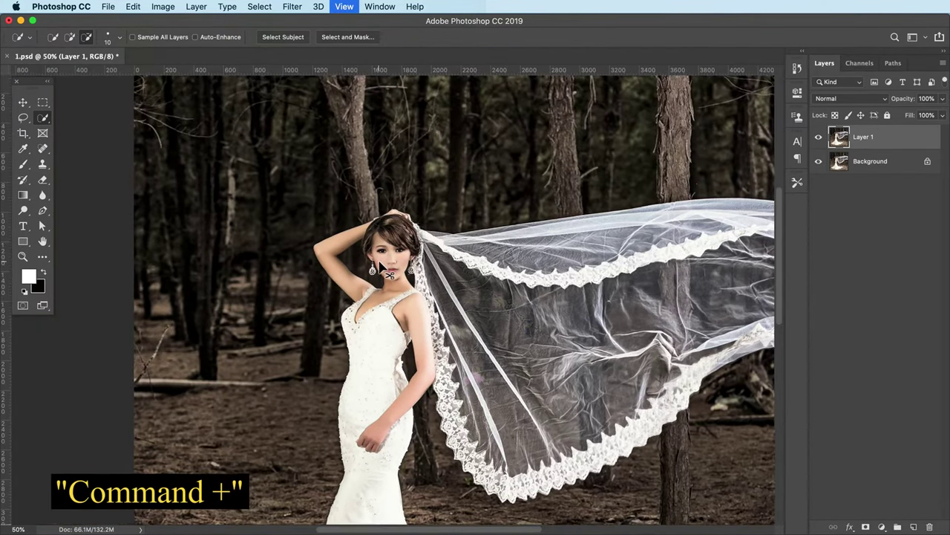
key("super+plus")
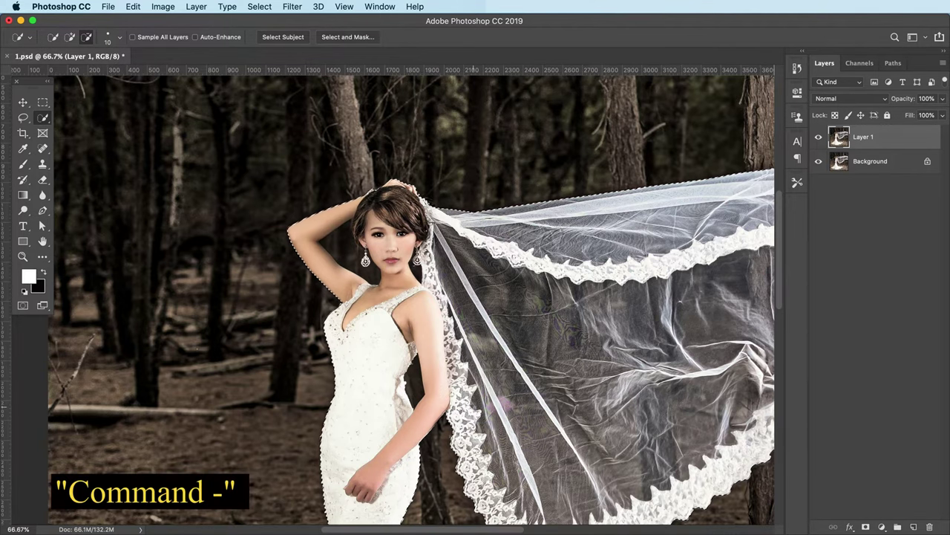
key("super+minus")
key("super+minus")
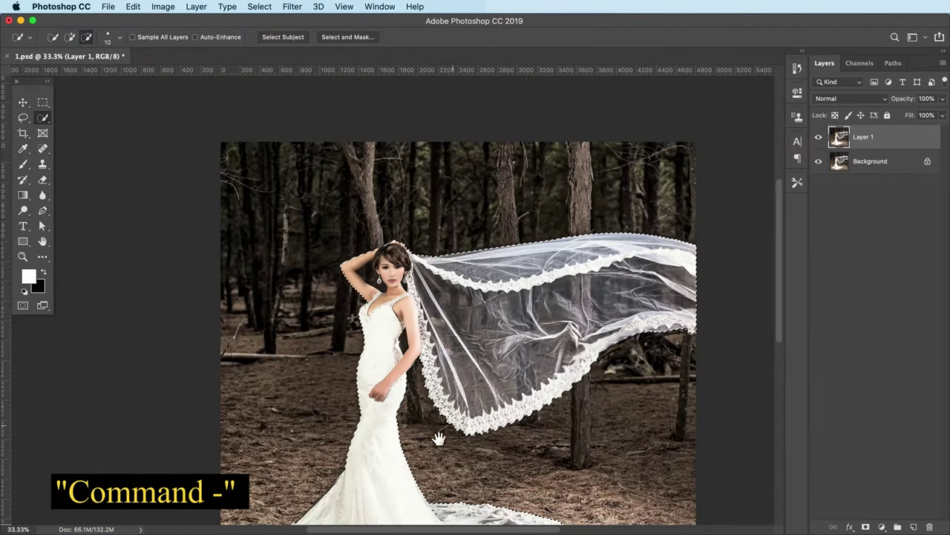
left_click_drag(435, 438, 413, 362)
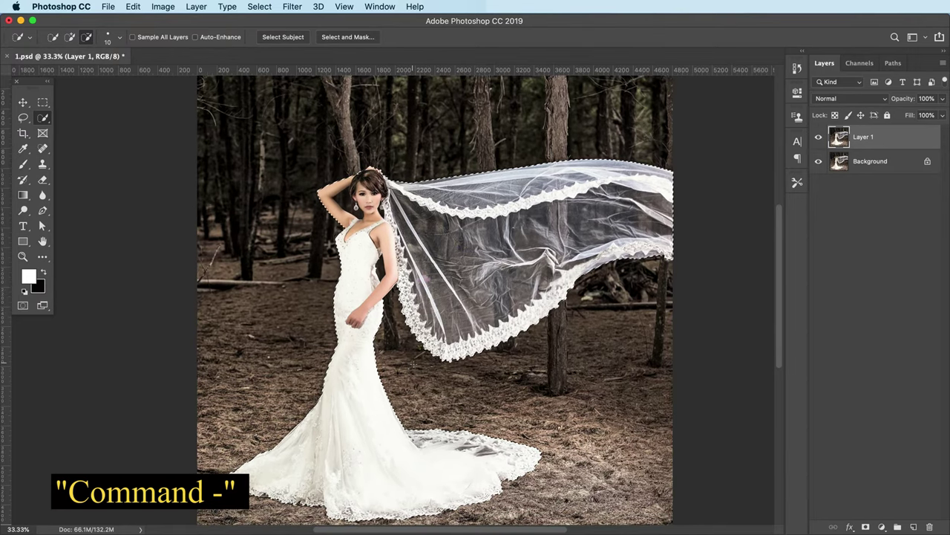
left_click(260, 7)
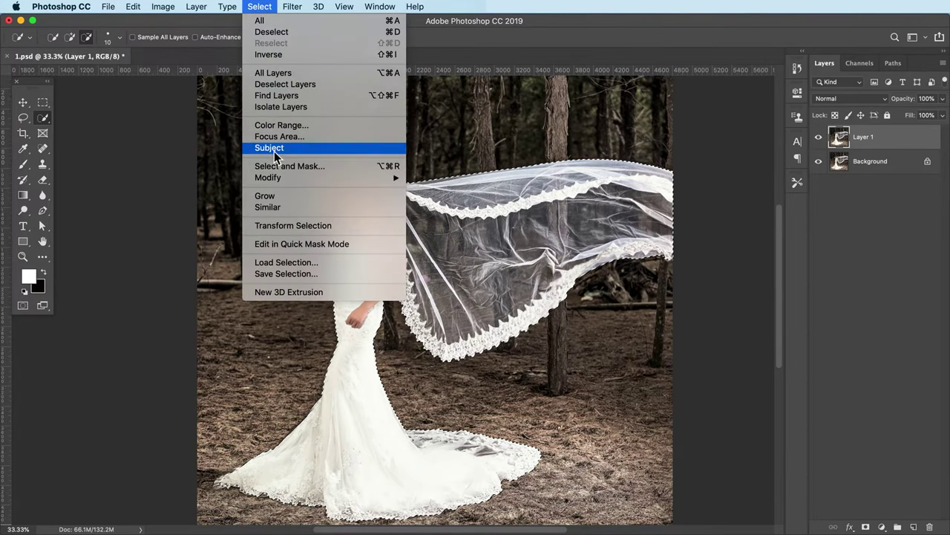
mouse_move(269, 178)
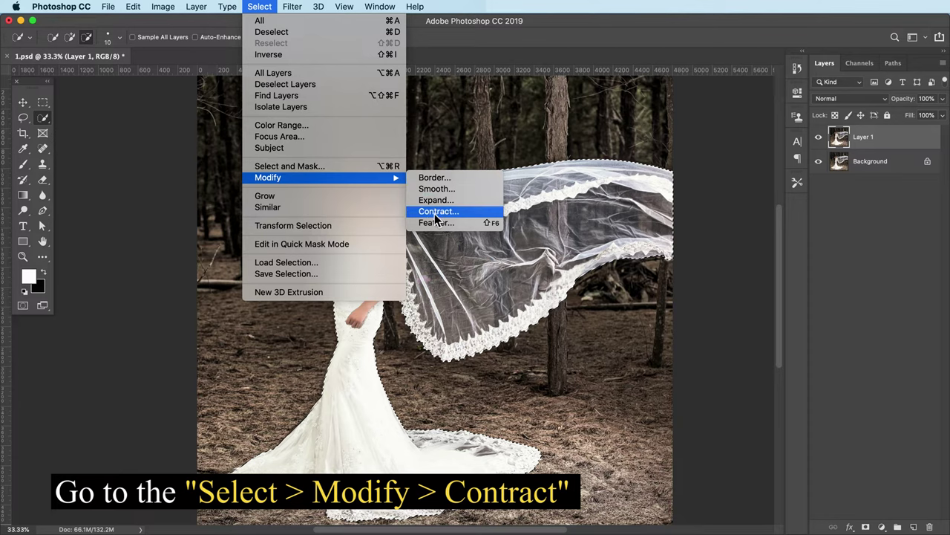
Contract the bride selection by 1 px and feather it by 0.5 px
left_click(435, 212)
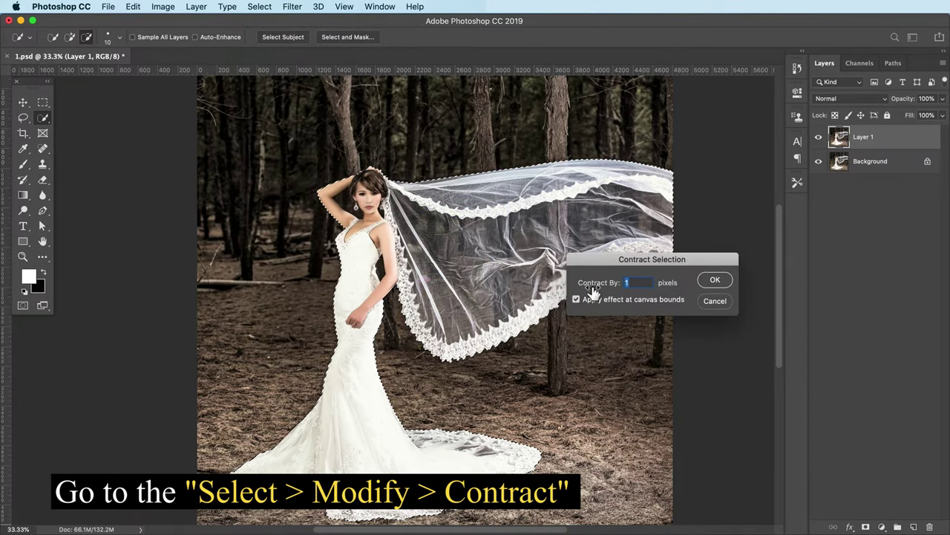
left_click(711, 282)
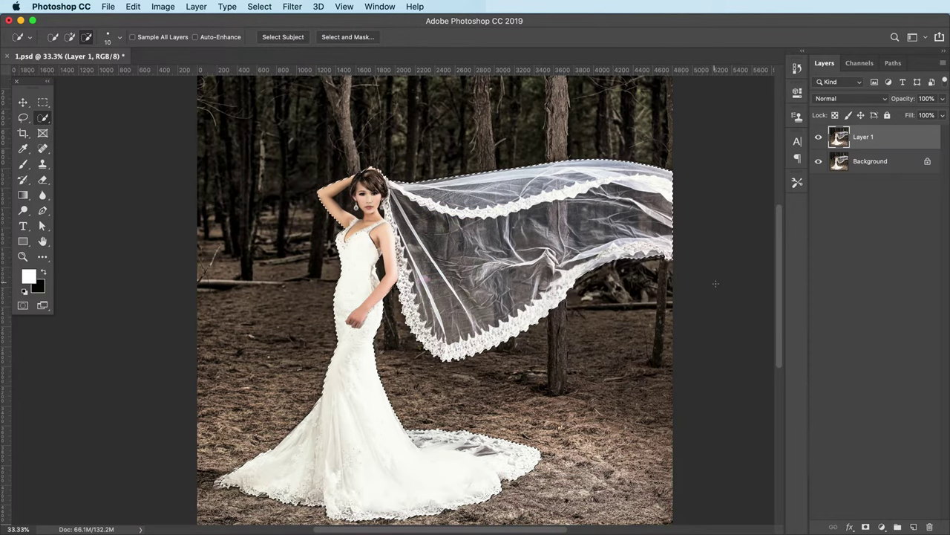
key("shift+F6")
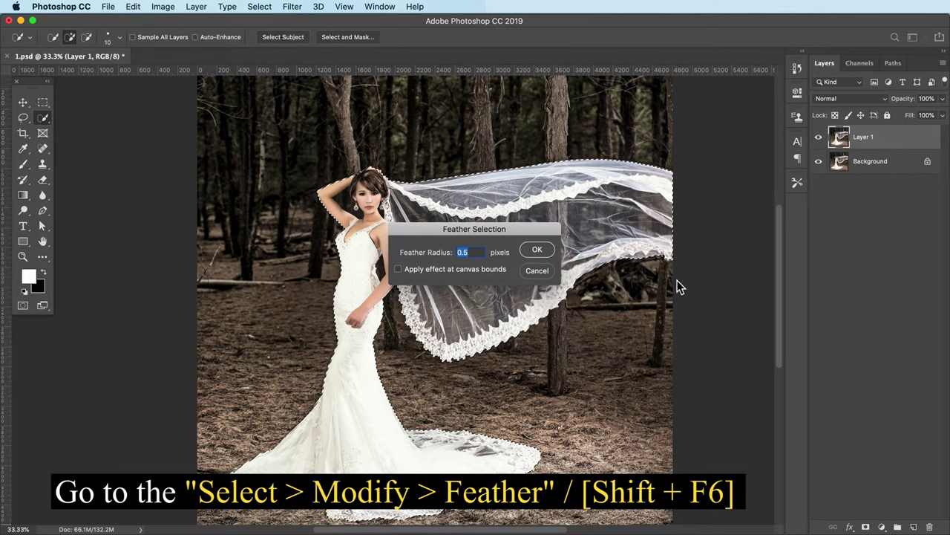
left_click(537, 249)
Copy the selection to Layer 2 and hide Layer 1 and Background to view the cut-out
key("super+j")
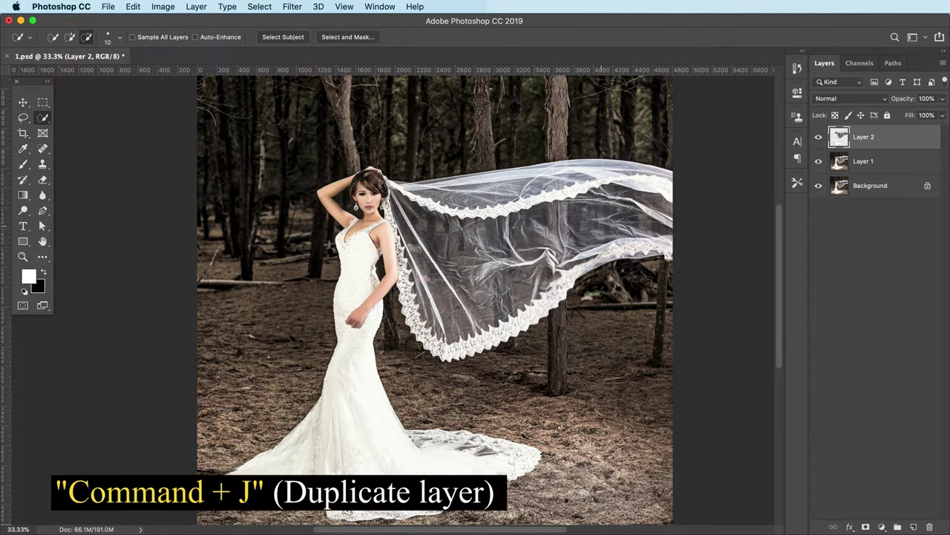
left_click(819, 170)
left_click(819, 187)
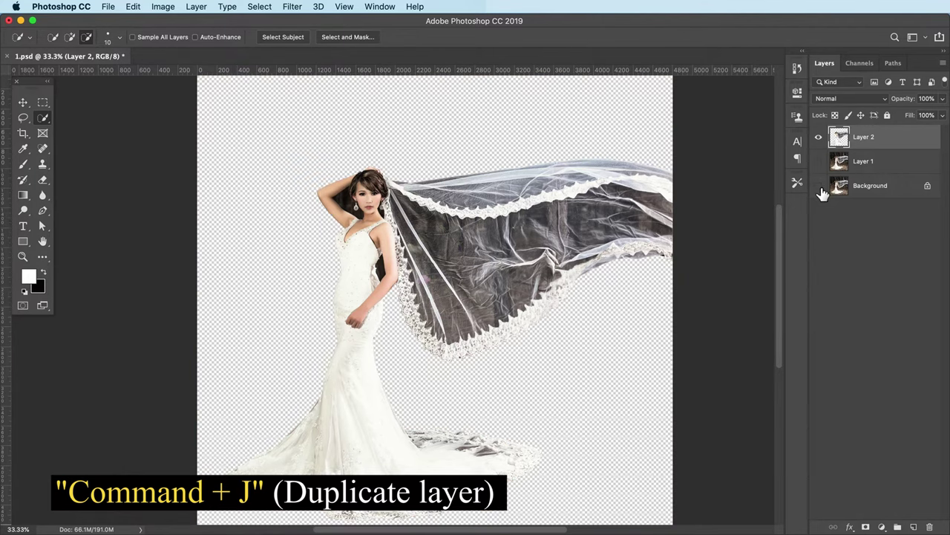
key("super+equal")
key("super+equal")
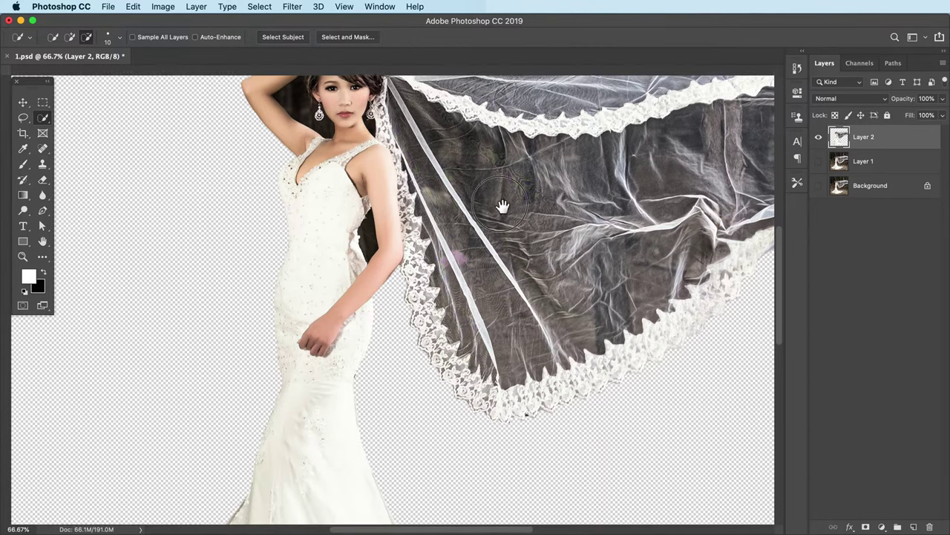
left_click_drag(500, 206, 492, 227)
Lasso a small veil flaw, feather it 0.5 px, and Content-Aware Fill it
left_click(23, 117)
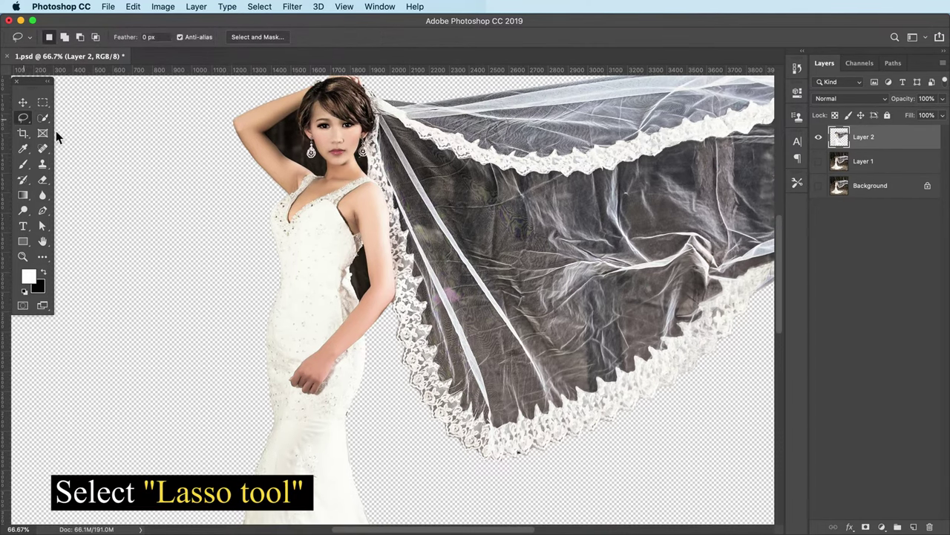
left_click_drag(413, 222, 416, 221)
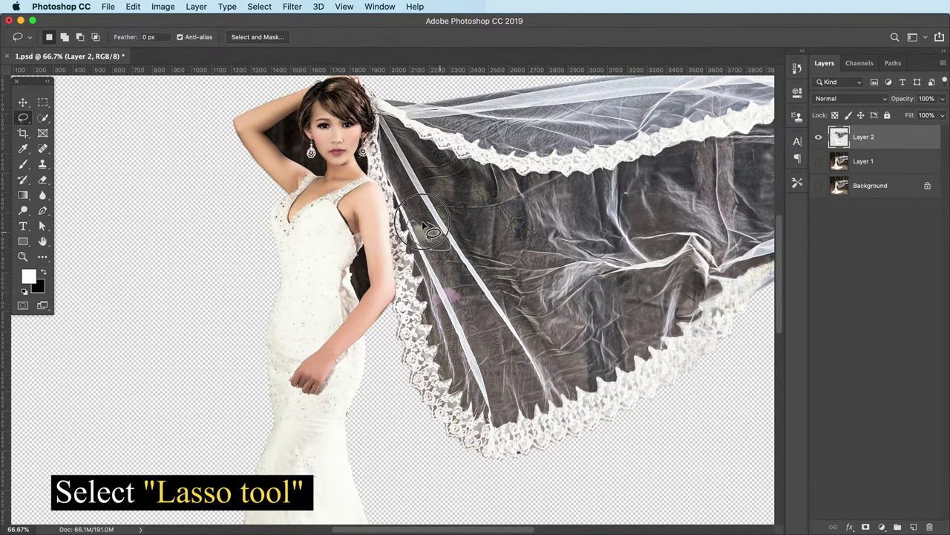
key("shift+F6")
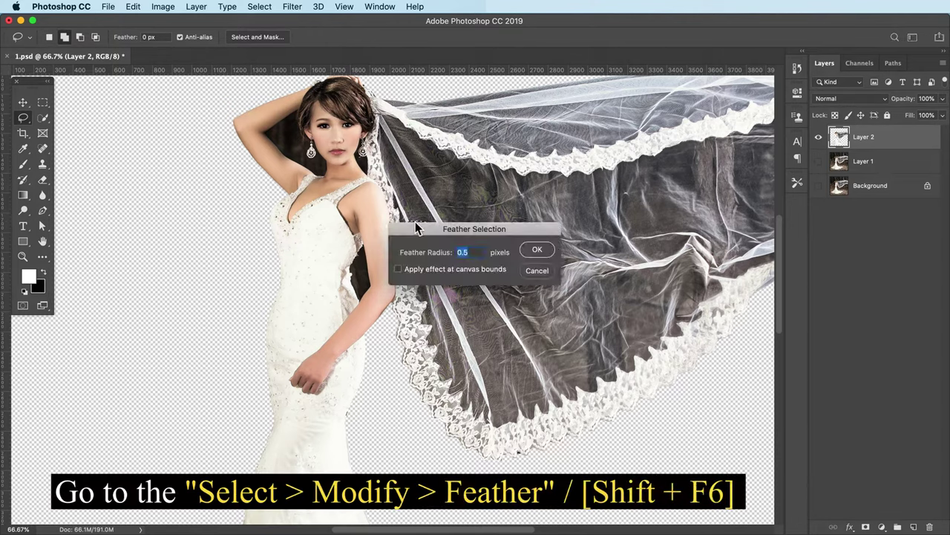
left_click(538, 251)
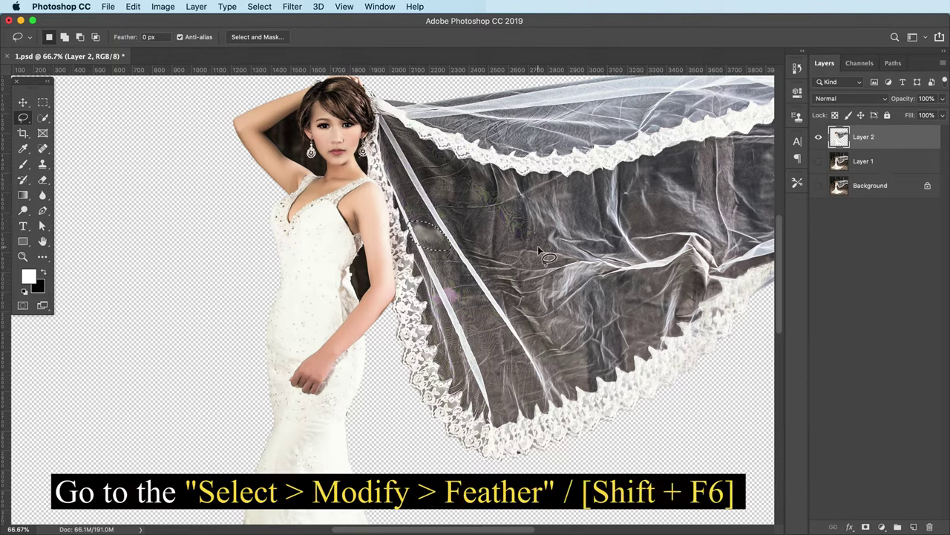
key("shift+F5")
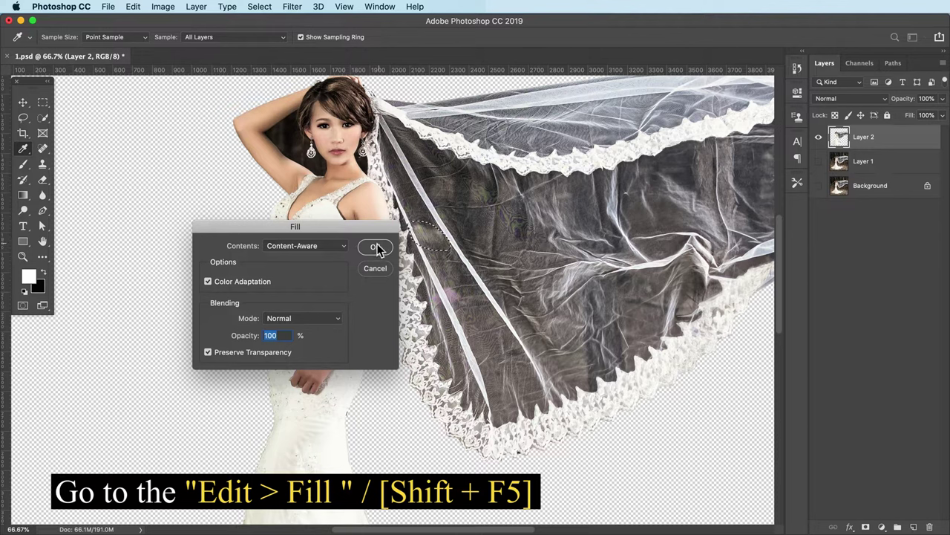
left_click(376, 247)
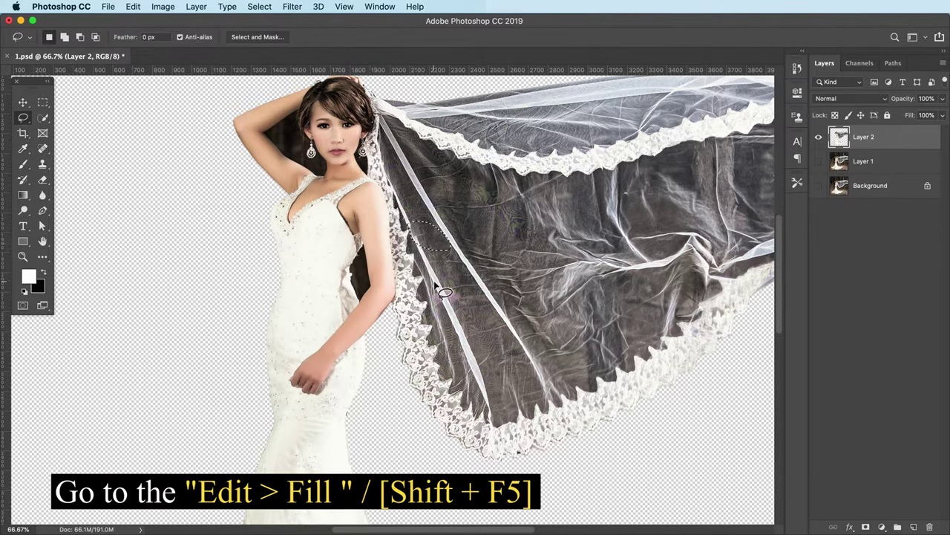
Patch a second flaw near the veil edge the same way, then deselect and fit on screen
left_click_drag(443, 291, 435, 288)
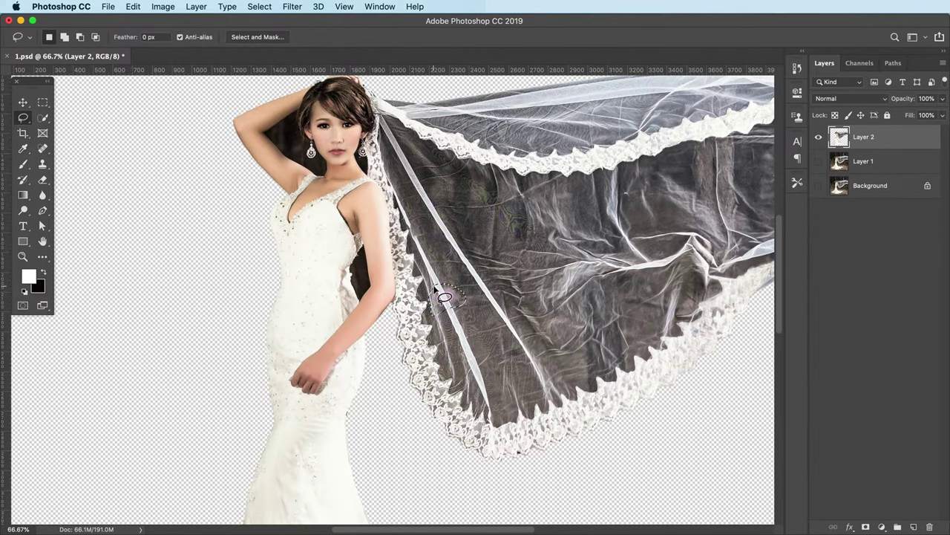
key("shift+F6")
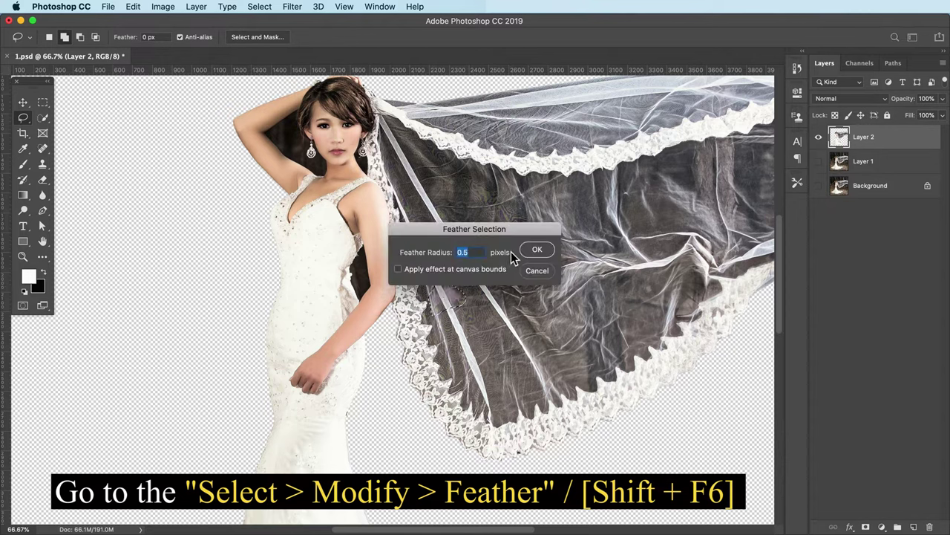
left_click(537, 249)
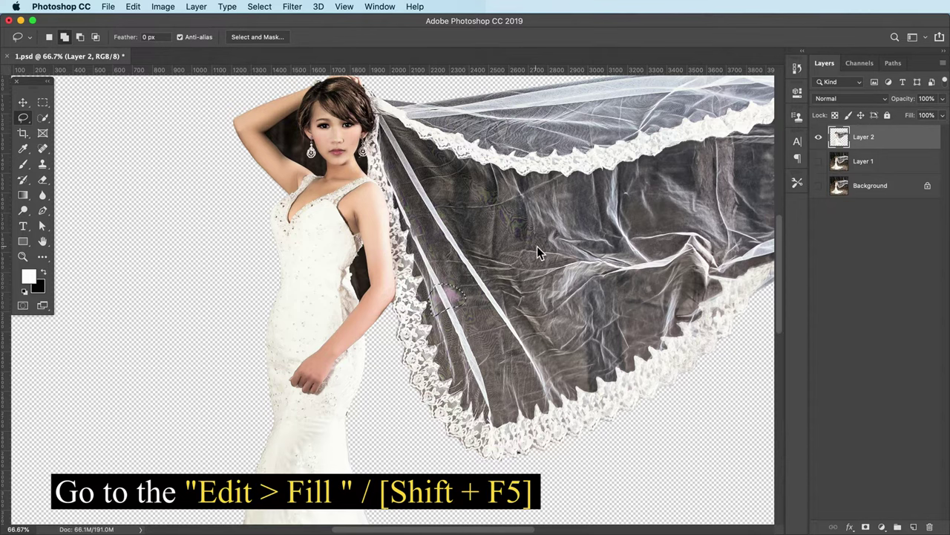
key("shift+F5")
left_click(383, 250)
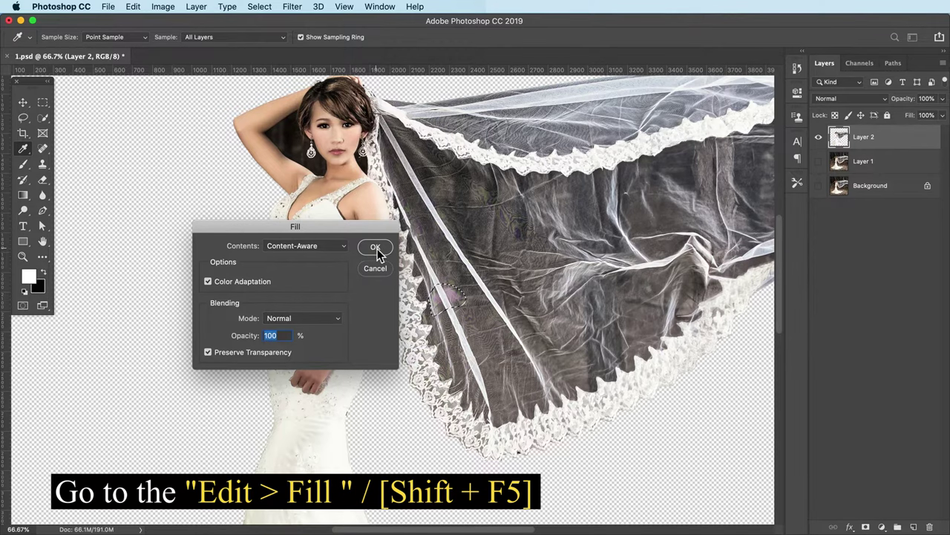
key("ctrl+d")
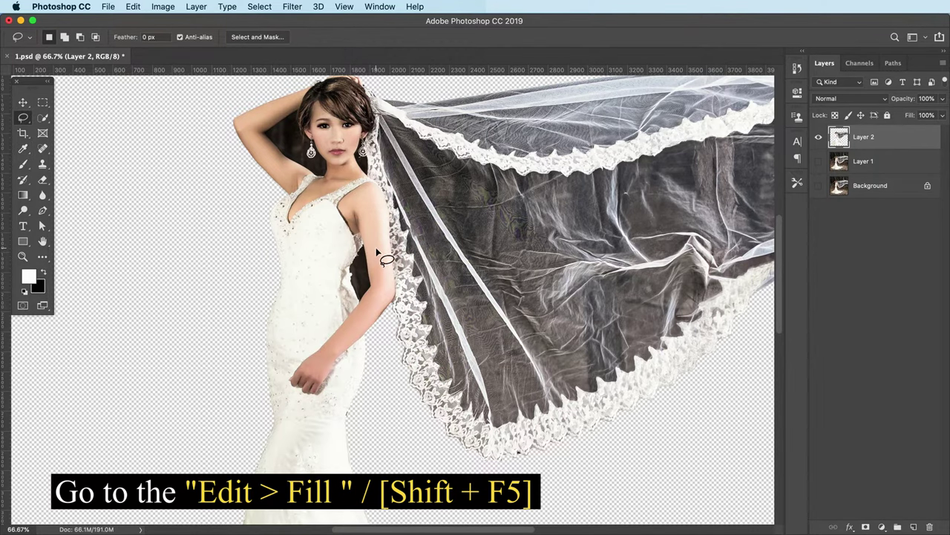
key("ctrl+0")
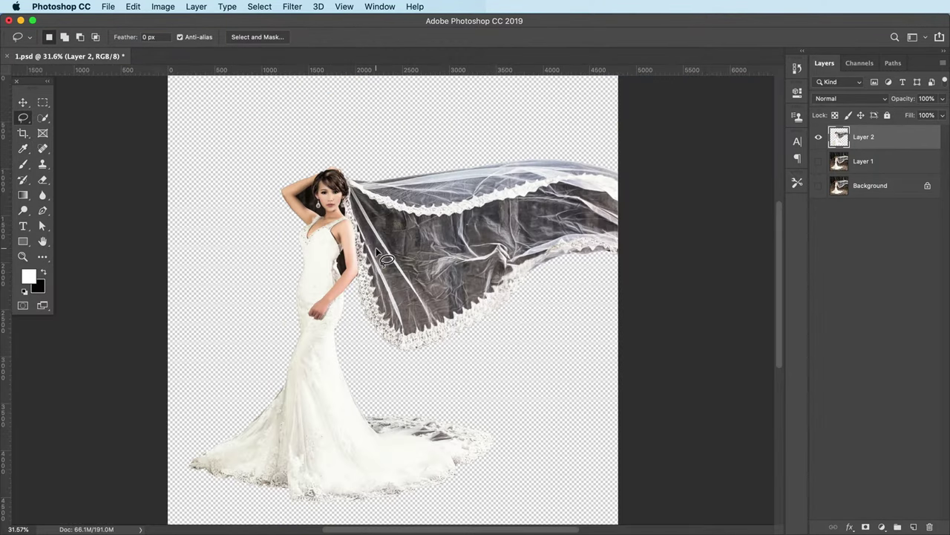
Compare the Red, Green and Blue channels and duplicate Blue as Blue copy
left_click(23, 103)
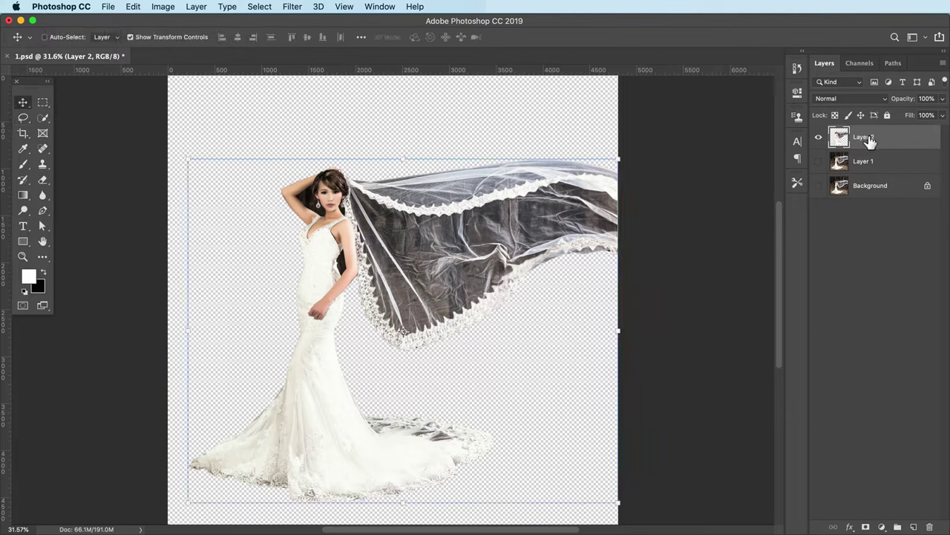
left_click(861, 64)
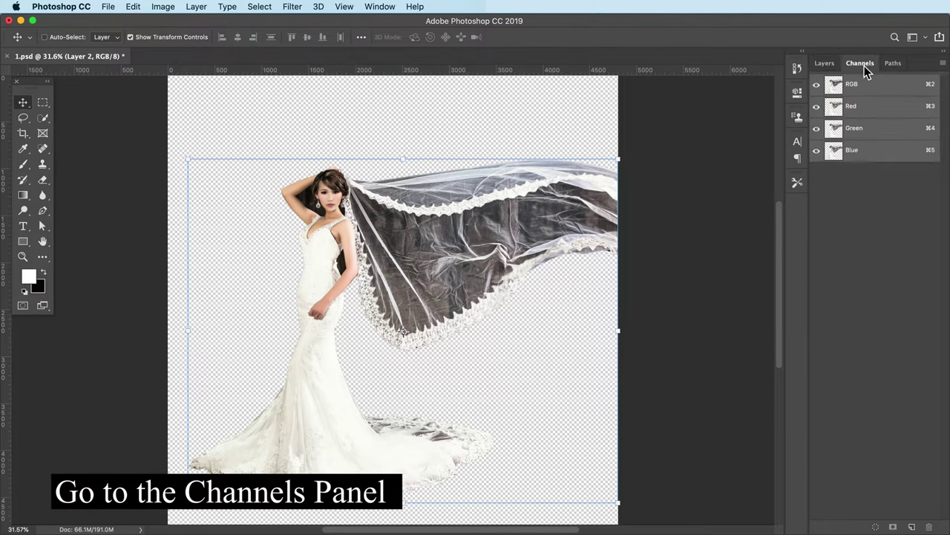
left_click(866, 108)
left_click(870, 131)
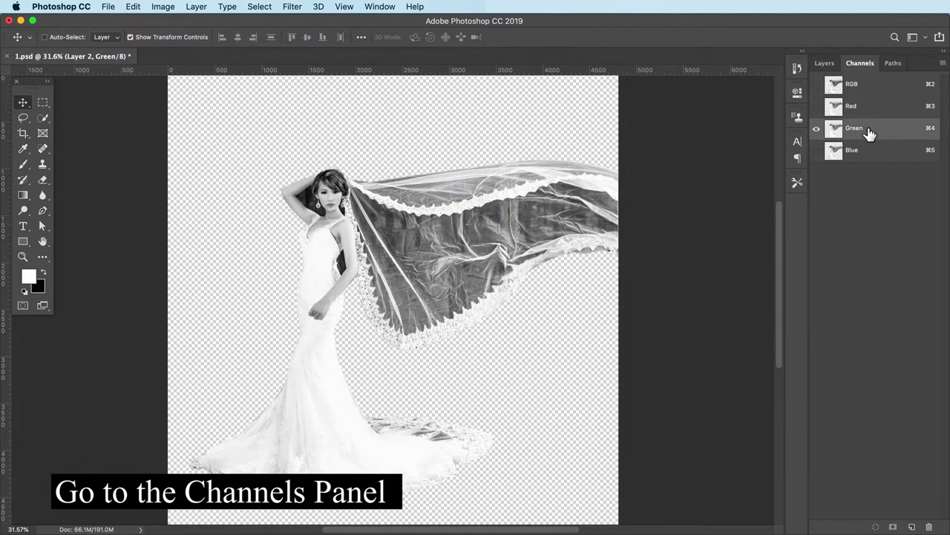
left_click(872, 151)
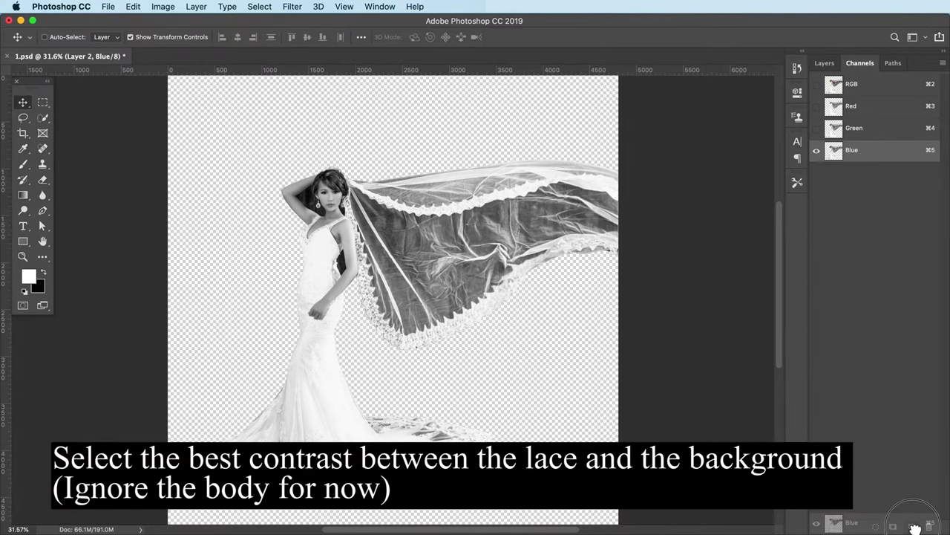
left_click_drag(873, 152, 913, 527)
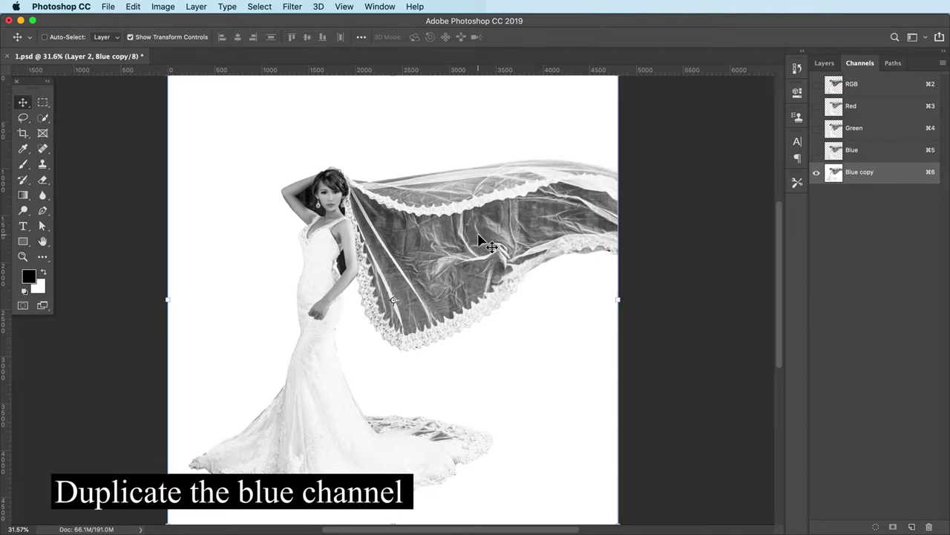
Lower the Blue copy channel's Levels midtone gamma to about 0.85
key("ctrl+l")
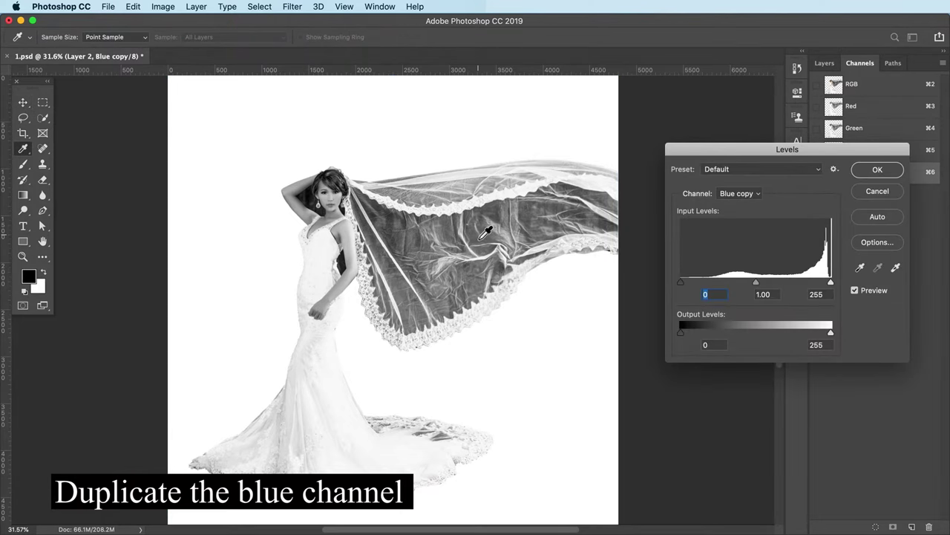
left_click_drag(757, 283, 766, 286)
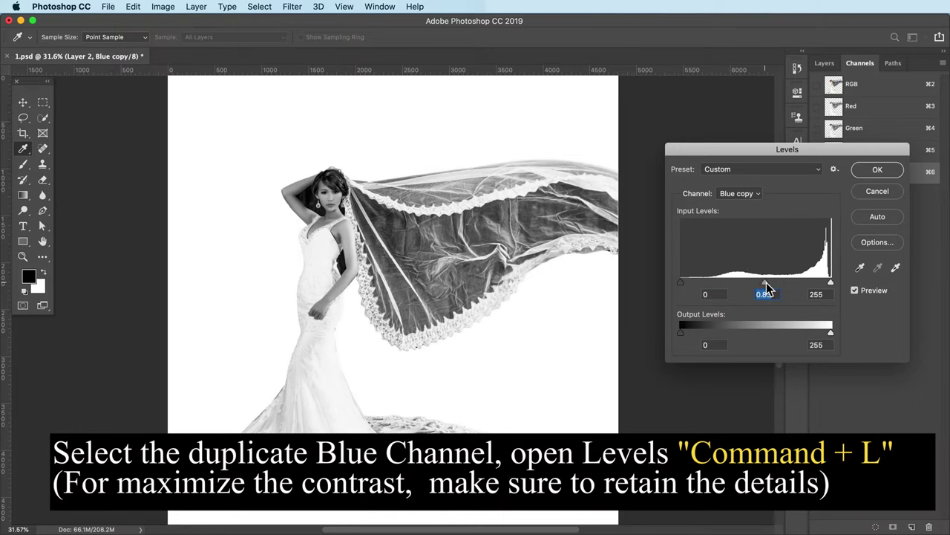
Apply Levels, load Blue copy as a selection, and copy the lace in RGB onto Layer 3
left_click(882, 172)
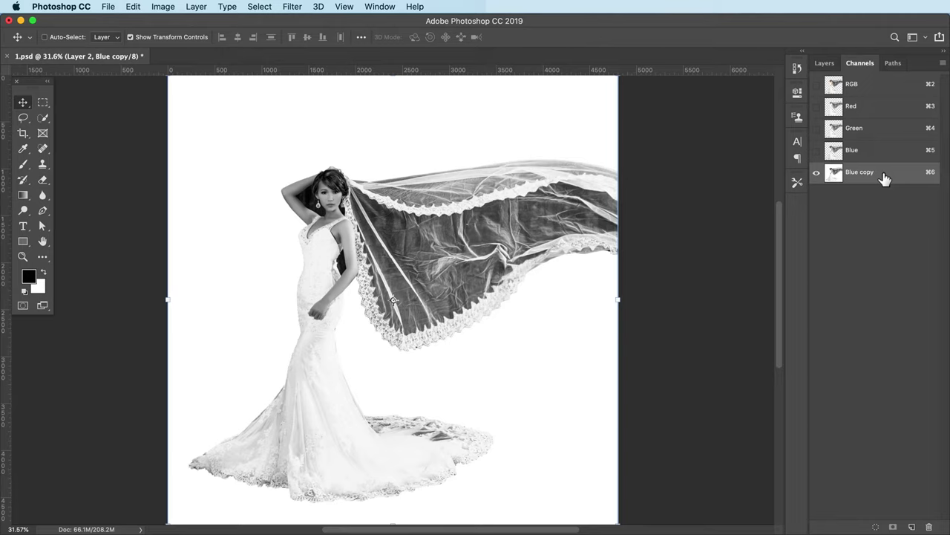
left_click(835, 173, "super")
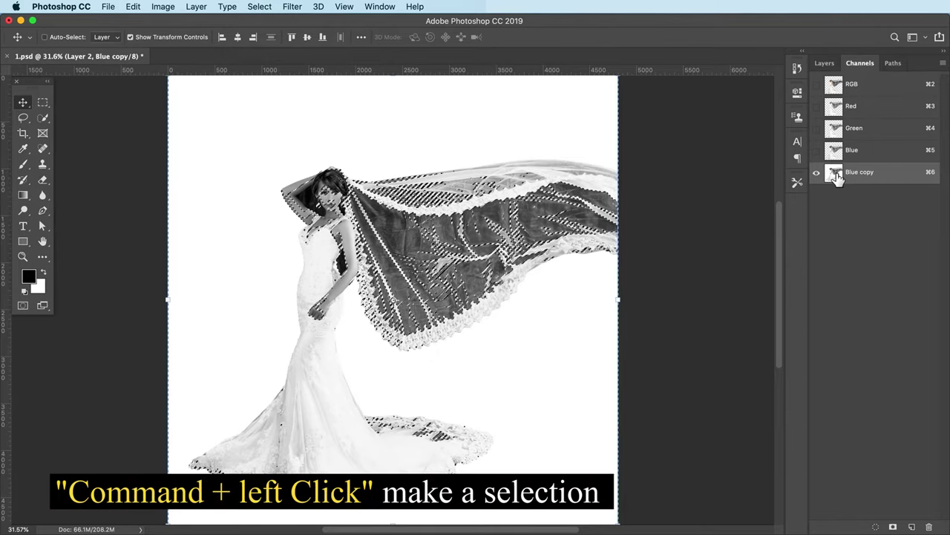
left_click(850, 87)
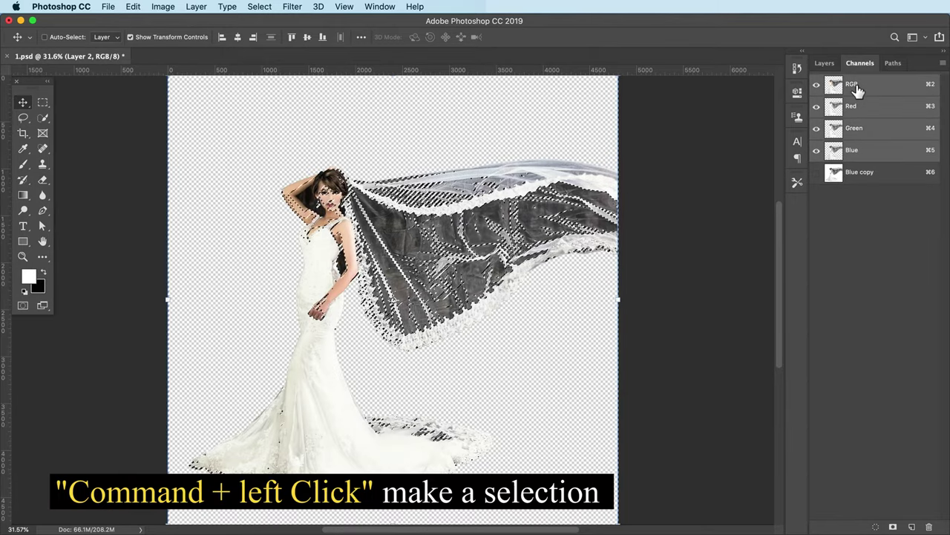
left_click(825, 63)
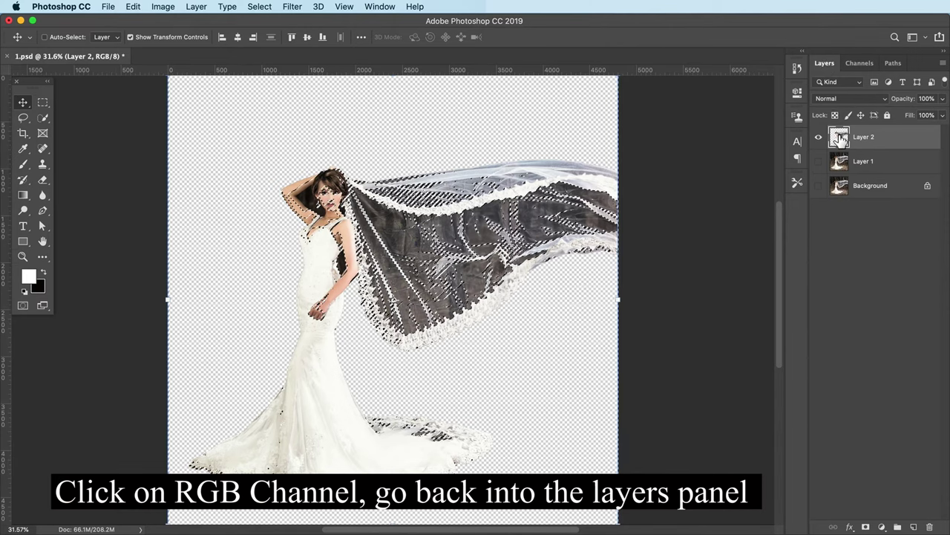
key("super+j")
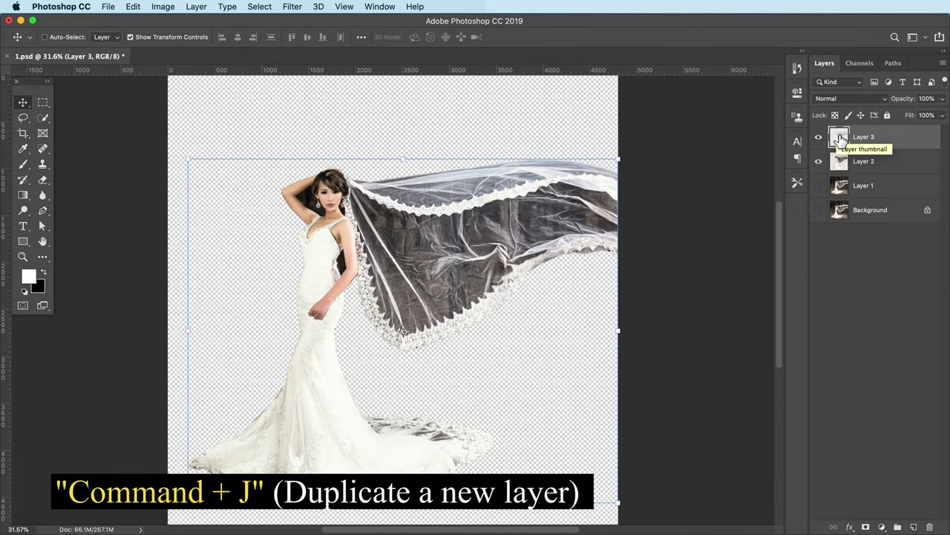
Load the saved veil path as a selection and add it as Layer 2's layer mask
left_click(865, 171)
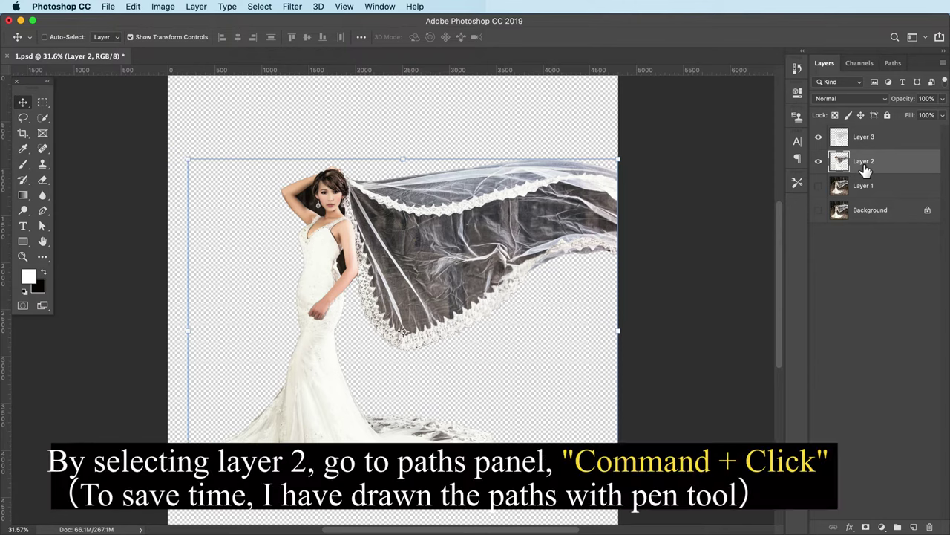
left_click(894, 64)
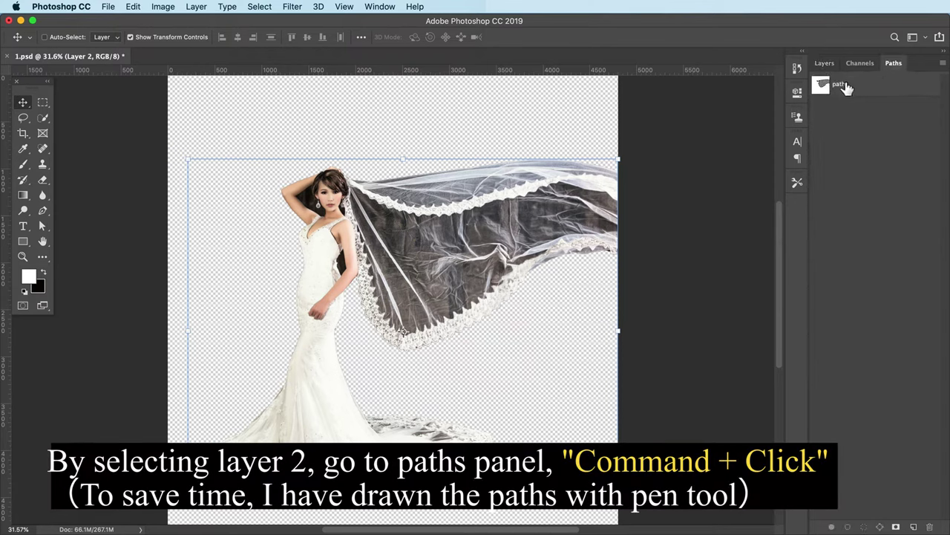
left_click(821, 85, "super")
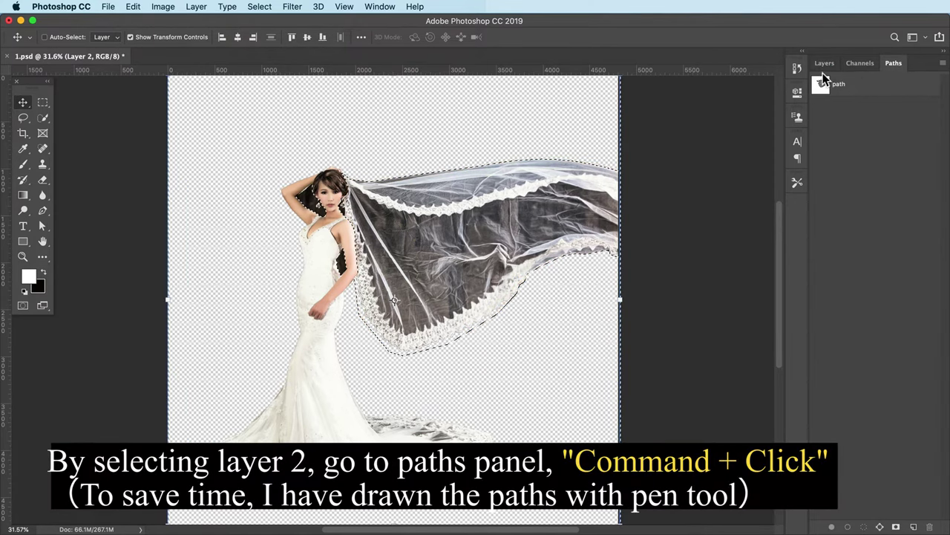
left_click(824, 64)
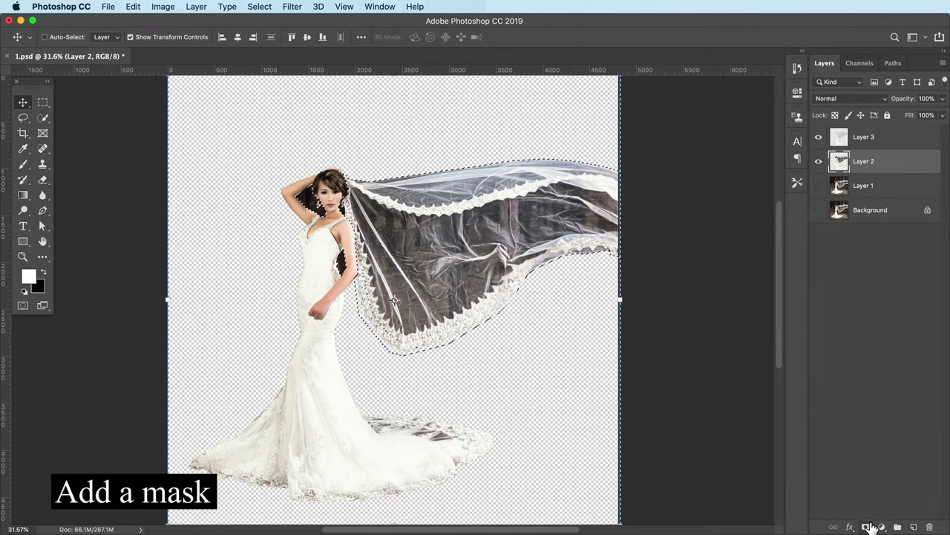
left_click(866, 527)
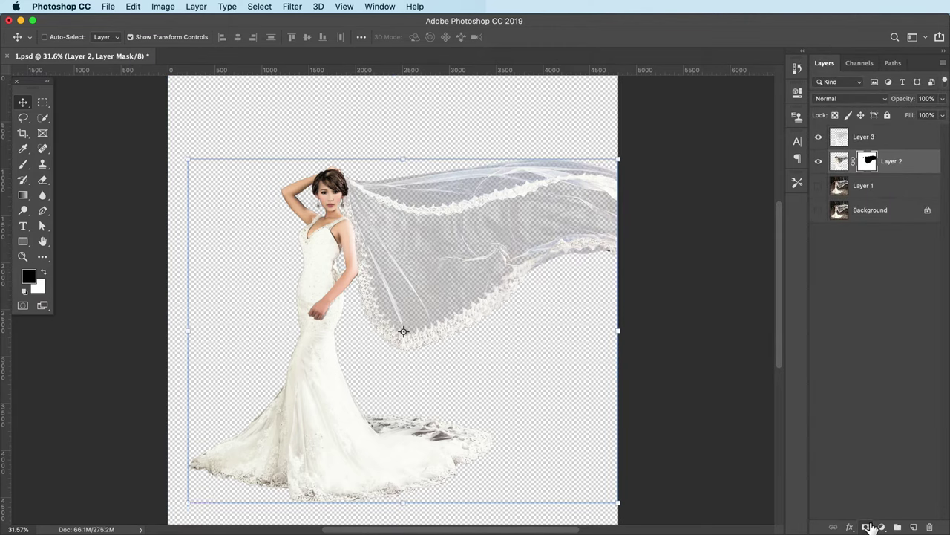
Paint black on Layer 2's mask over the dress hem with a 600 px soft round brush
left_click(22, 168)
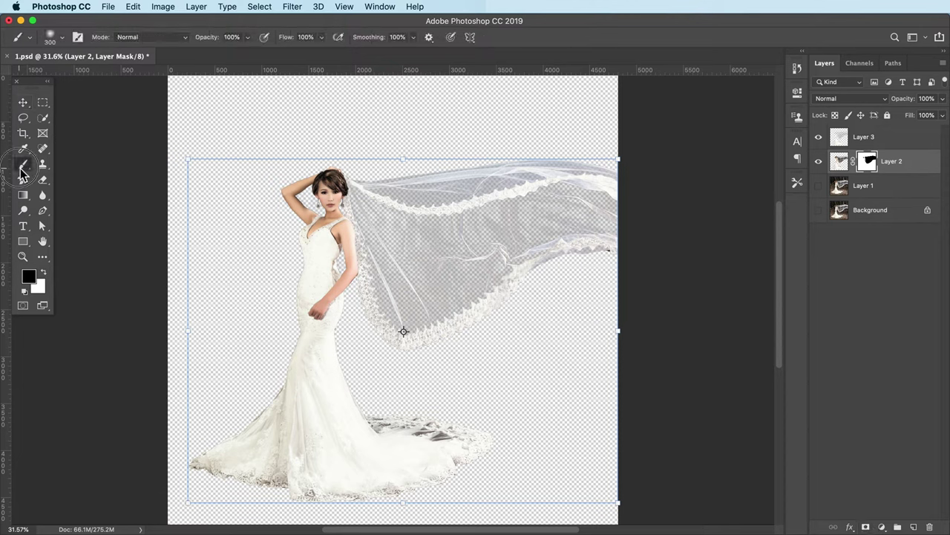
left_click(62, 39)
left_click(24, 127)
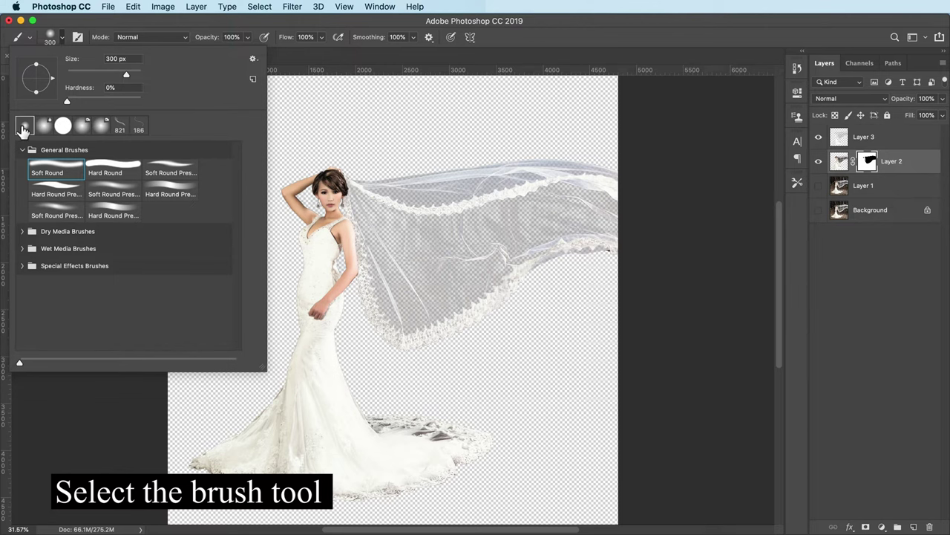
left_click(24, 127)
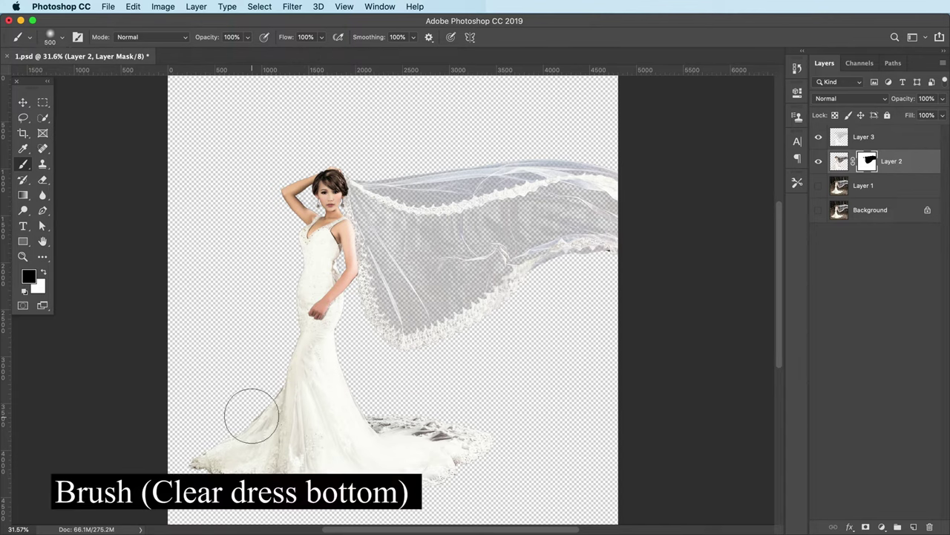
key("bracketright")
key("bracketright")
key("bracketright")
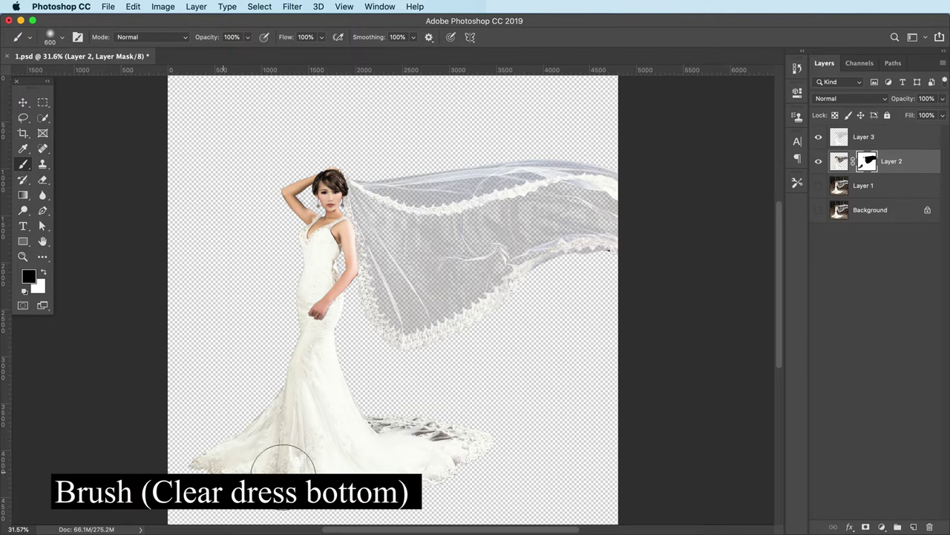
mouse_move(384, 428)
left_mouse_down()
mouse_move(399, 438)
mouse_move(288, 446)
mouse_move(445, 460)
left_mouse_up()
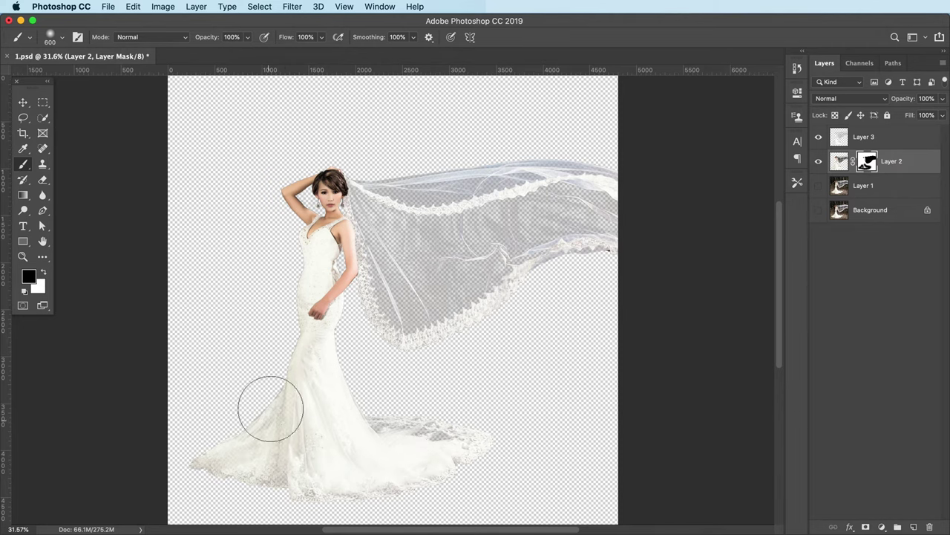
key("bracketleft")
key("bracketleft")
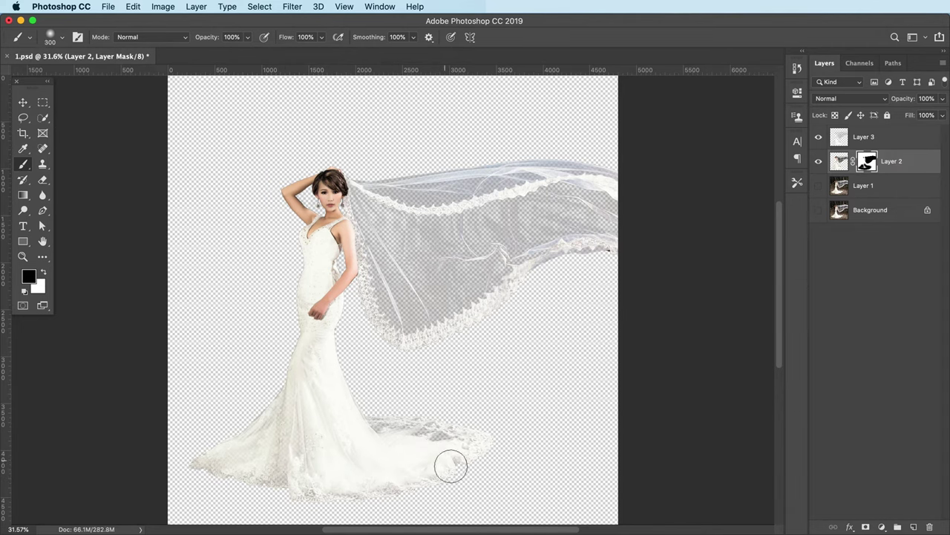
key("bracketleft")
key("bracketleft")
left_click(893, 139)
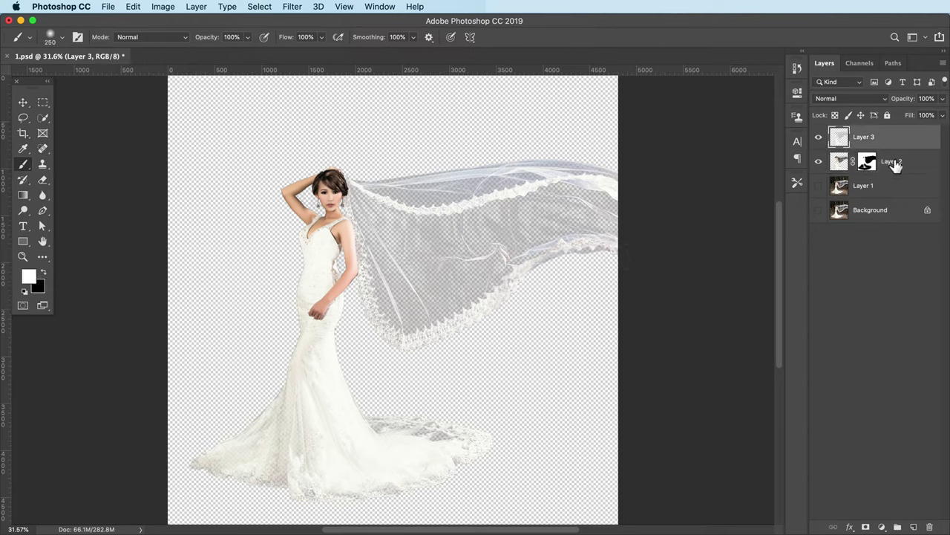
Group Layers 2 and 3 into Group 1 and show the forest photo on Layer 1
left_click(895, 164, "shift")
key("super+g")
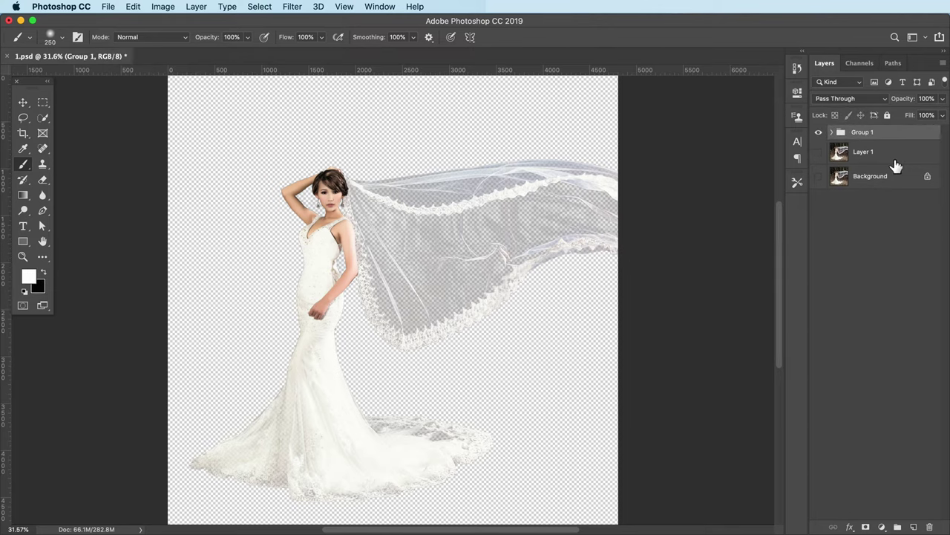
left_click(820, 153)
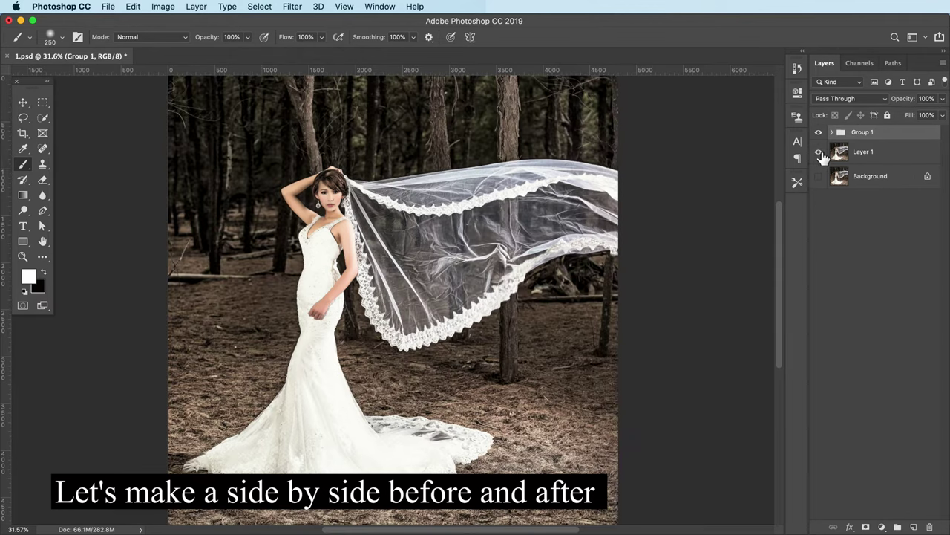
key("super+minus")
key("super+minus")
left_click(864, 161)
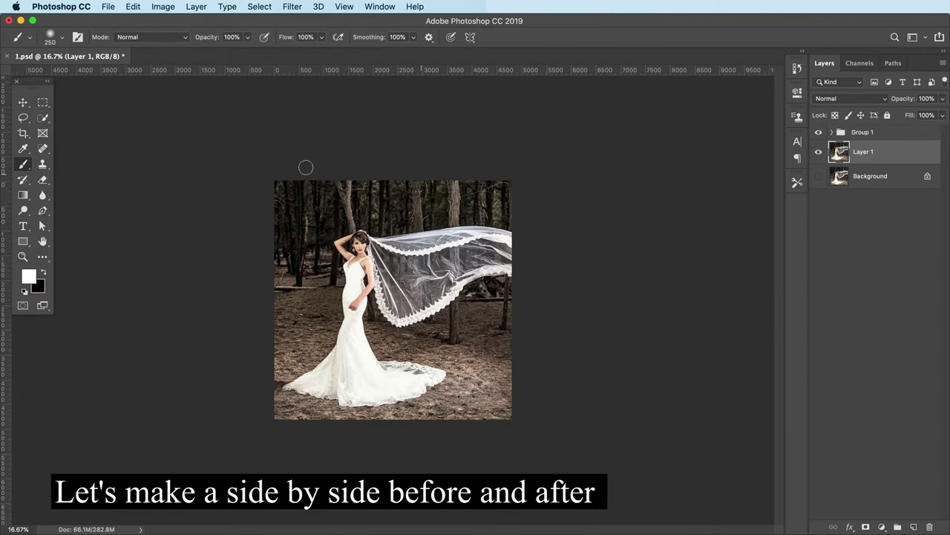
Crop-extend the canvas to double width, leaving an empty transparent right half
left_click(24, 135)
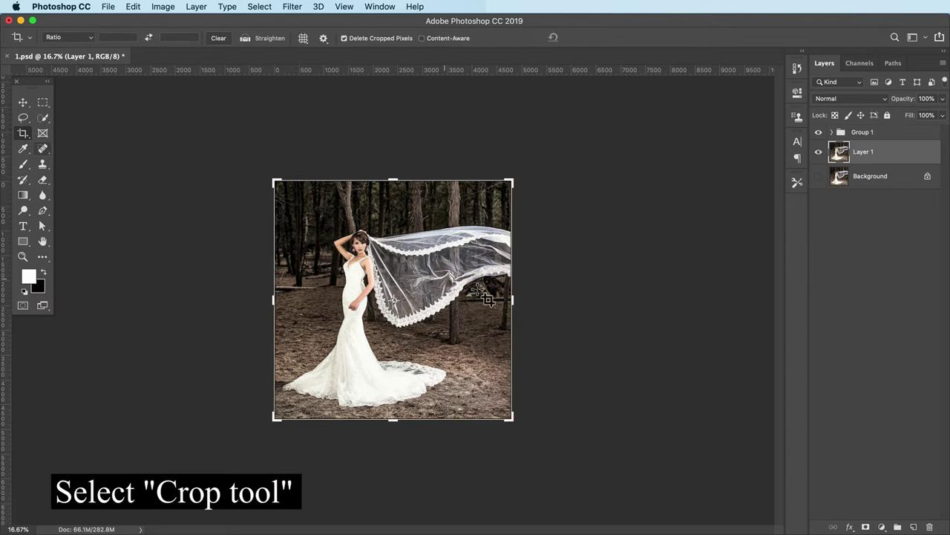
left_click_drag(520, 306, 631, 305)
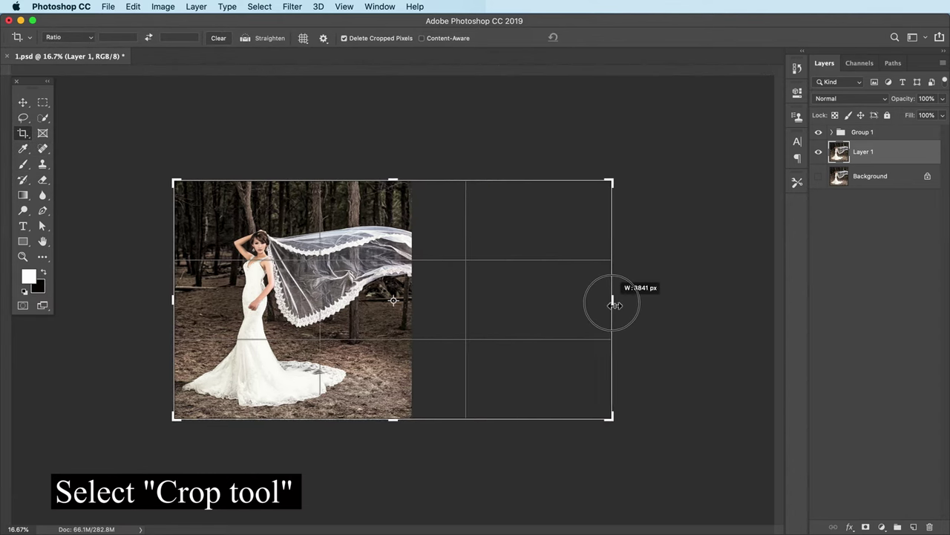
left_click_drag(631, 304, 632, 304)
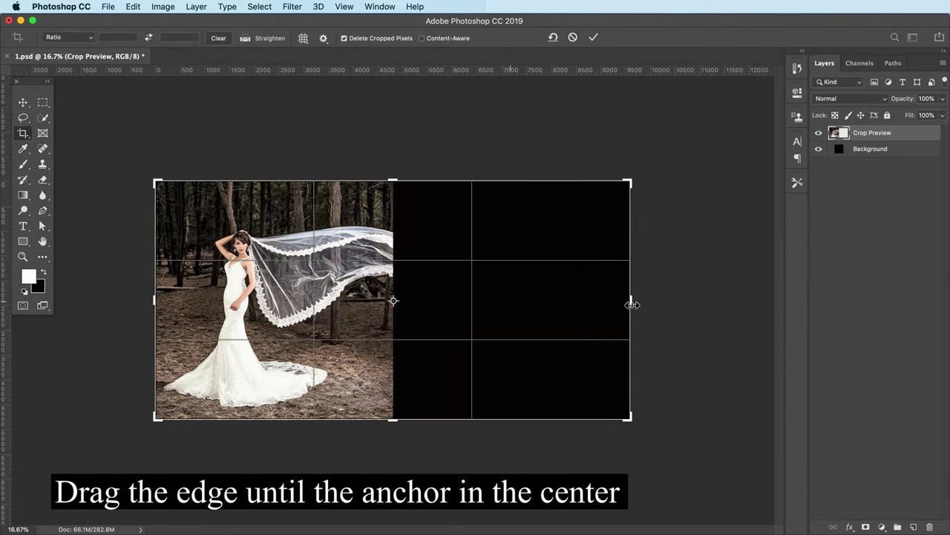
left_click(596, 38)
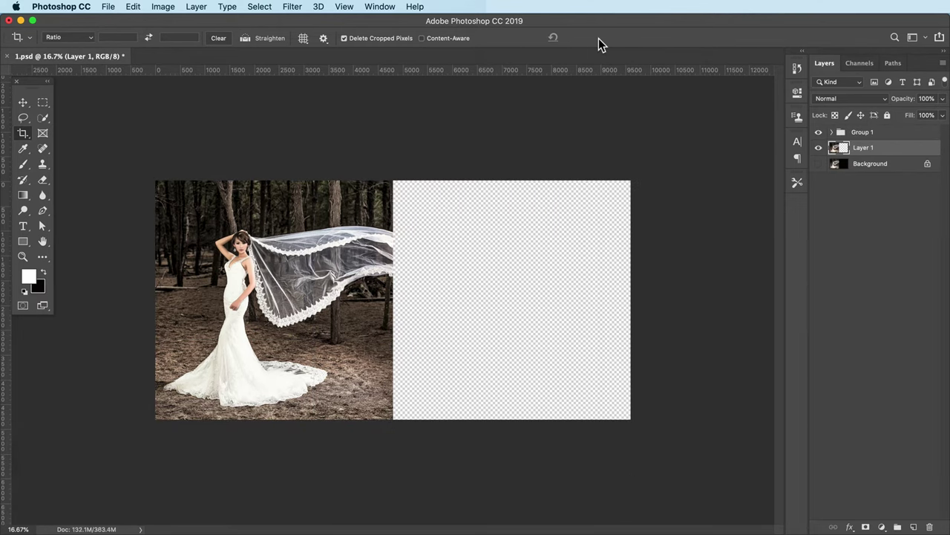
left_click(858, 134)
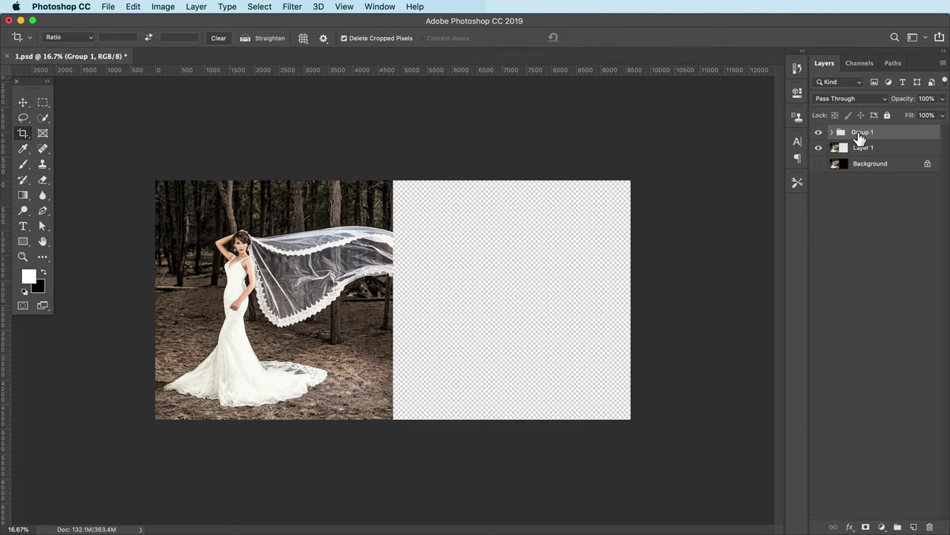
Move Group 1's cut-out bride into the right half of the canvas and add a new Layer 4
left_click(22, 102)
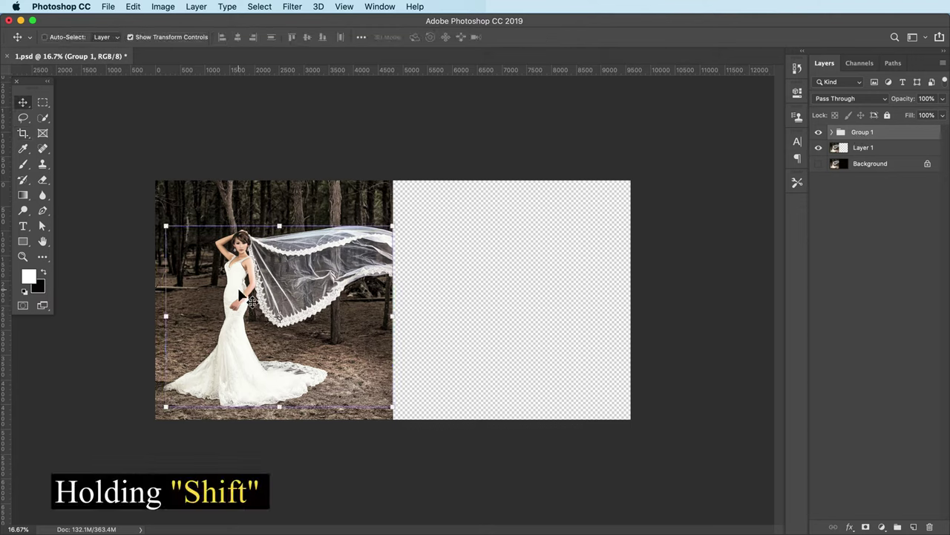
left_click_drag(240, 295, 473, 285)
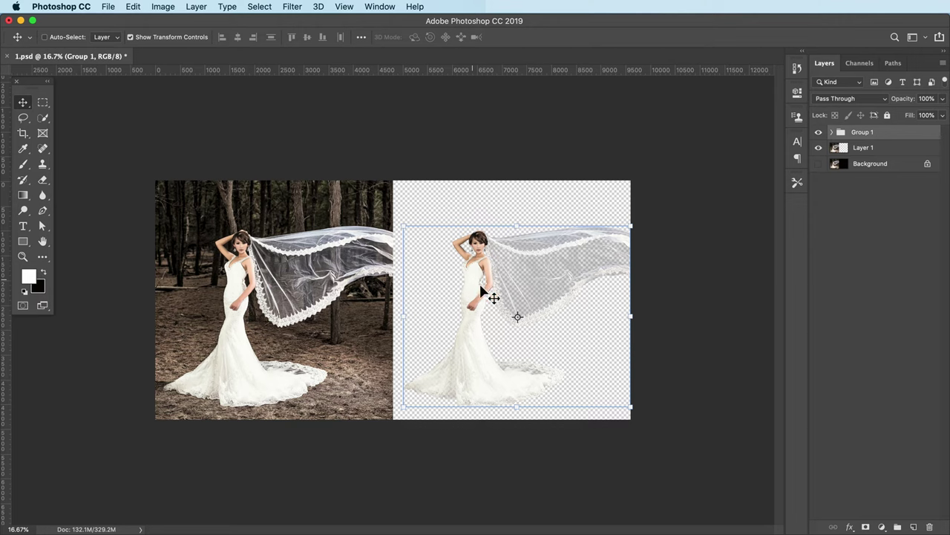
left_click(915, 527)
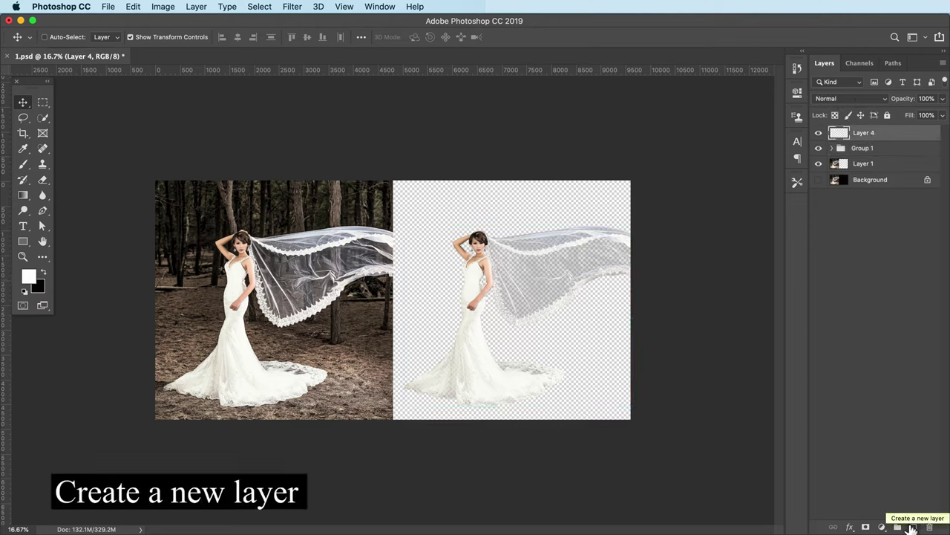
Fill Layer 4 with black and place it beneath Layer 1 as the backdrop
left_click(44, 273)
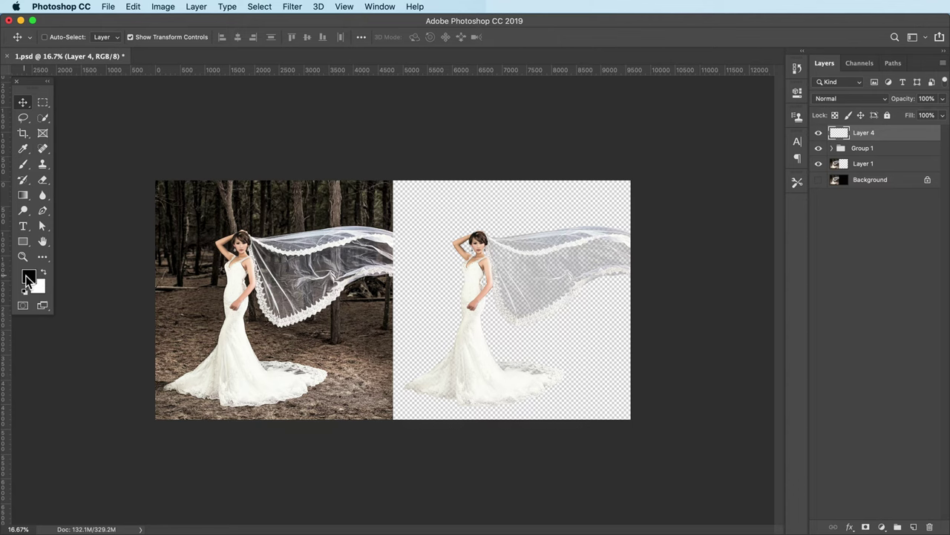
left_click(27, 277)
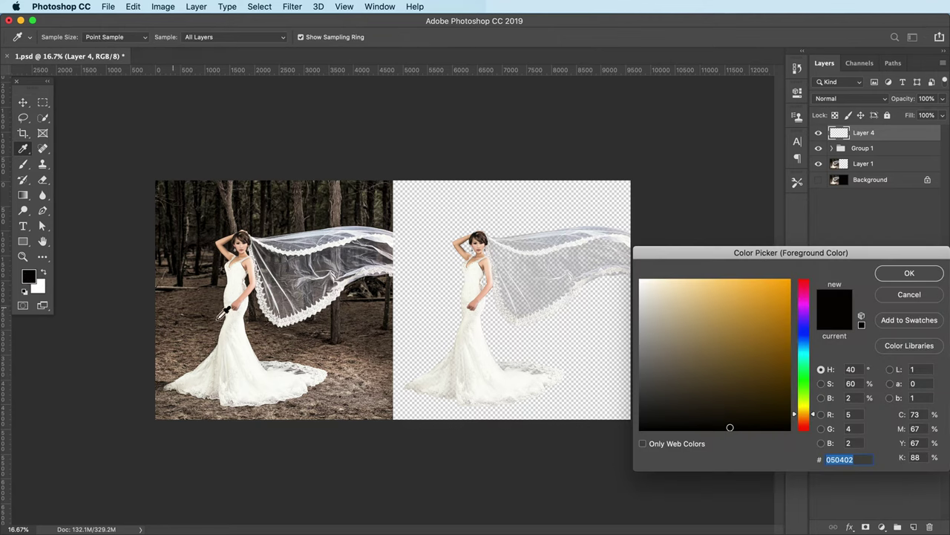
left_click(909, 273)
key("alt+BackSpace")
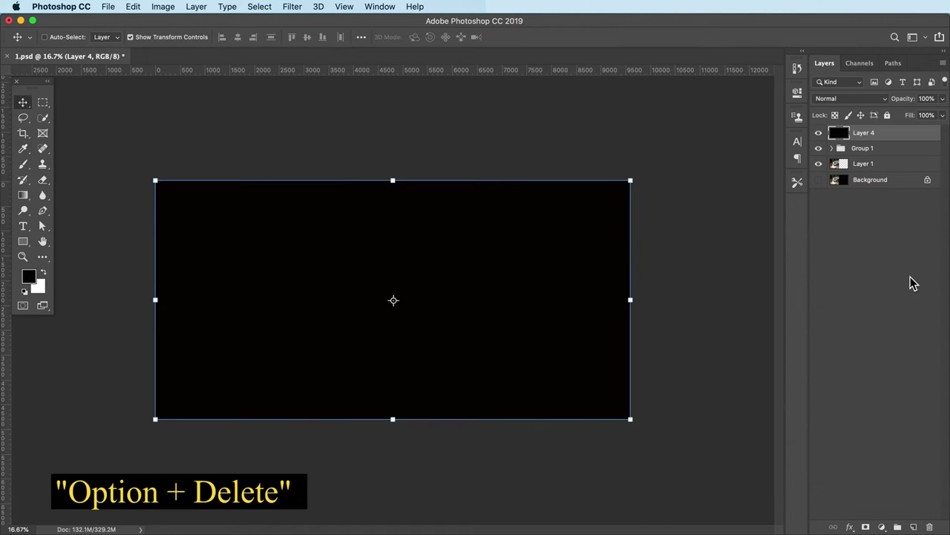
left_click_drag(907, 133, 909, 177)
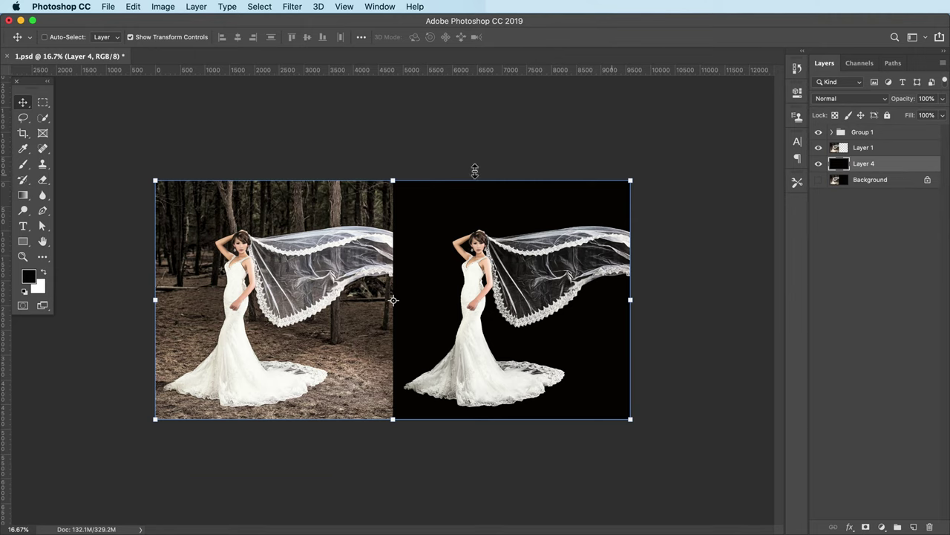
Switch to the Rectangular Marquee tool and fit the whole comparison to the window
left_click(46, 103)
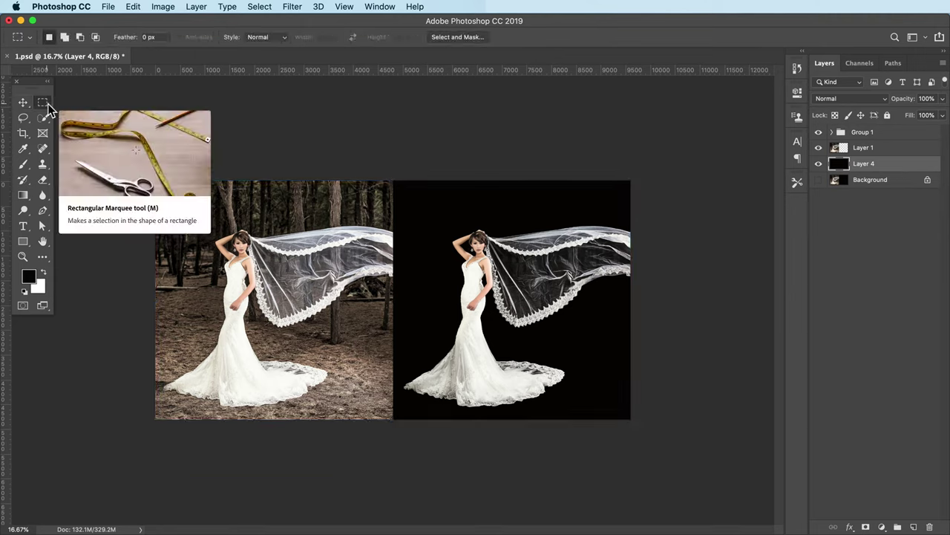
key("super+0")
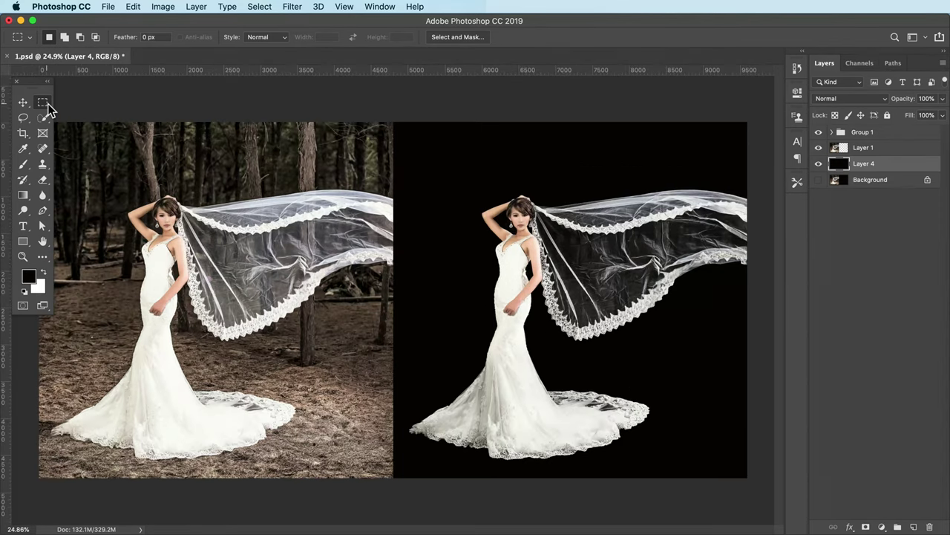